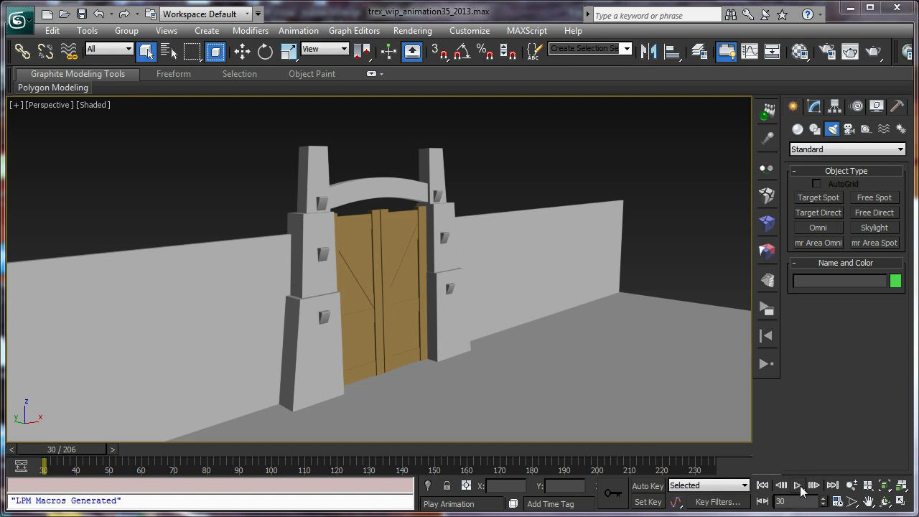
Play the T-rex animation, stop it, and scrub back to about frame 115
click(798, 485)
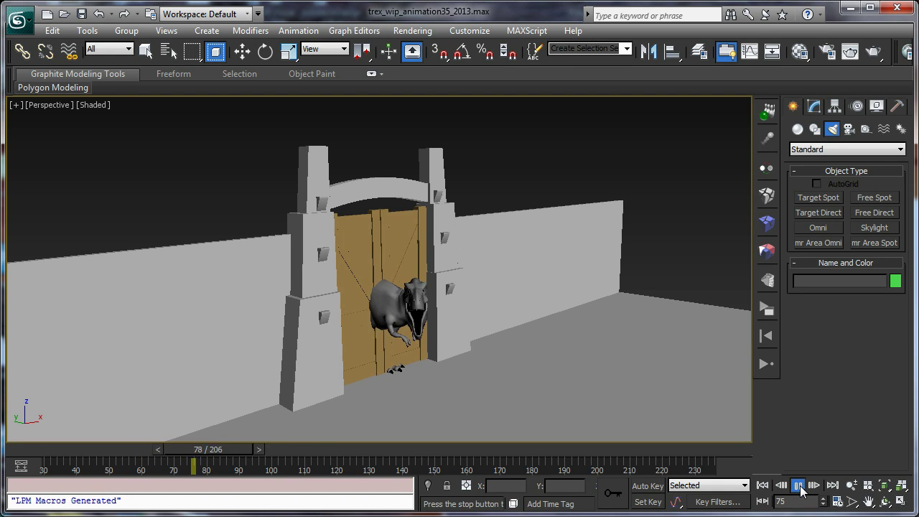
click(801, 488)
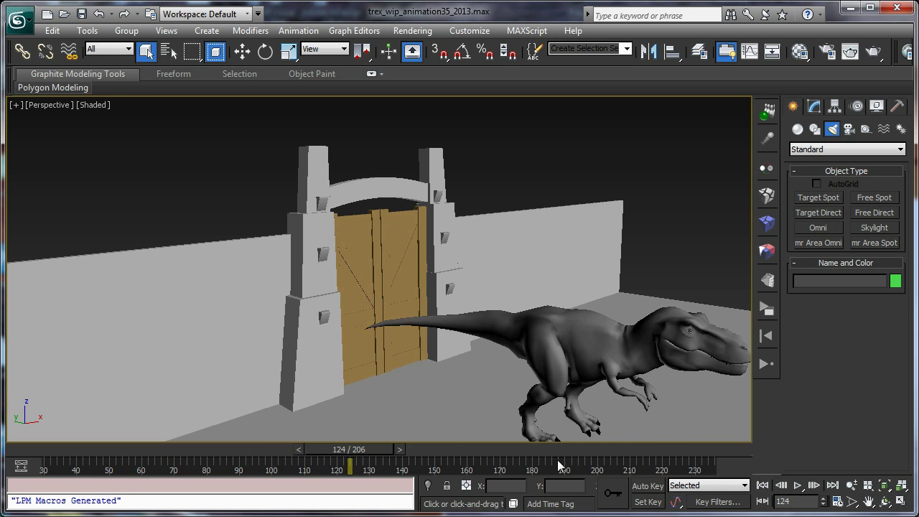
drag(378, 451, 354, 429)
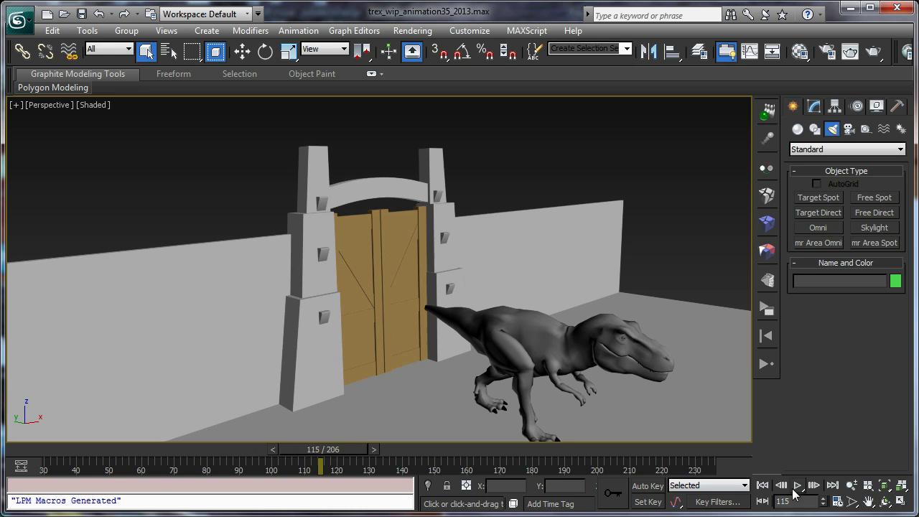
From the first frame, shatter the gate doors with Wood Splinters style, axis L and woodmat cut material
click(762, 485)
click(380, 257)
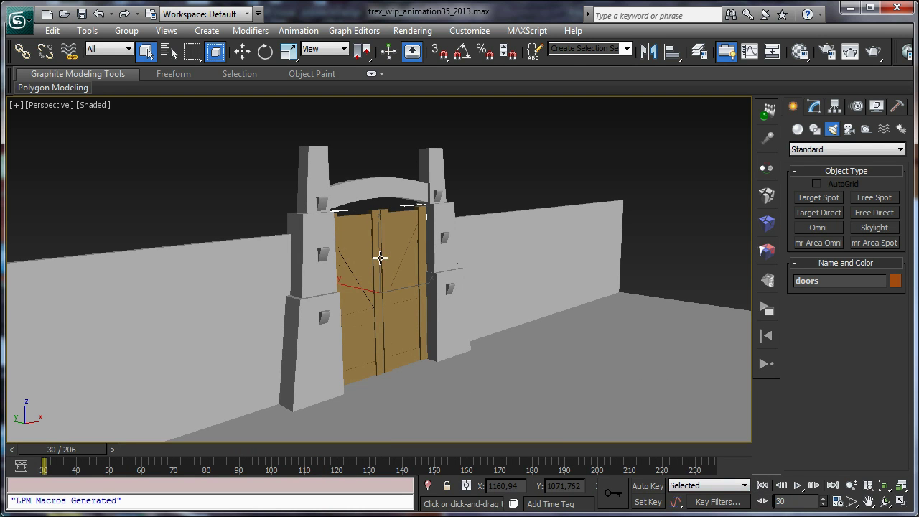
click(767, 196)
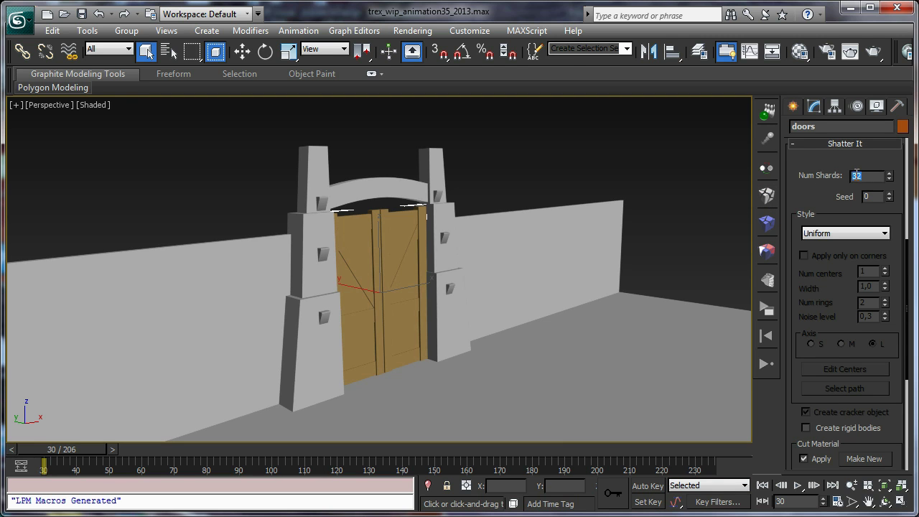
click(814, 234)
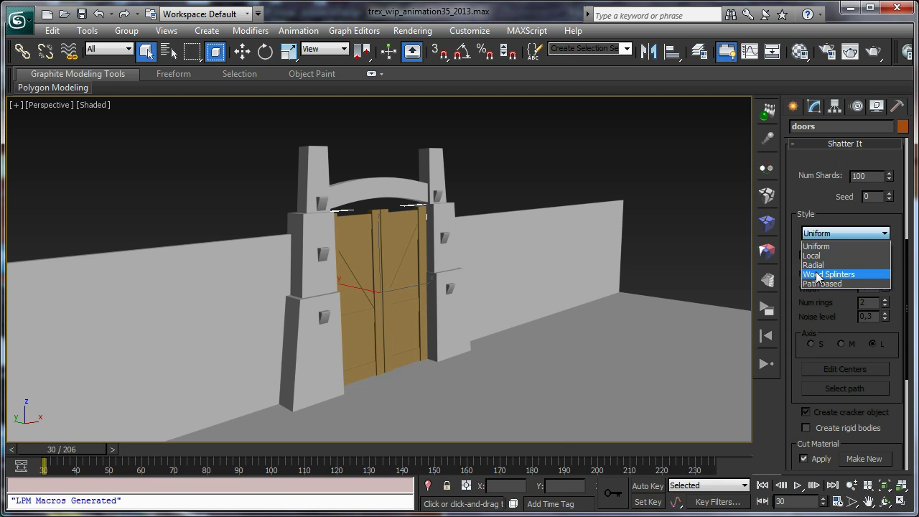
click(817, 274)
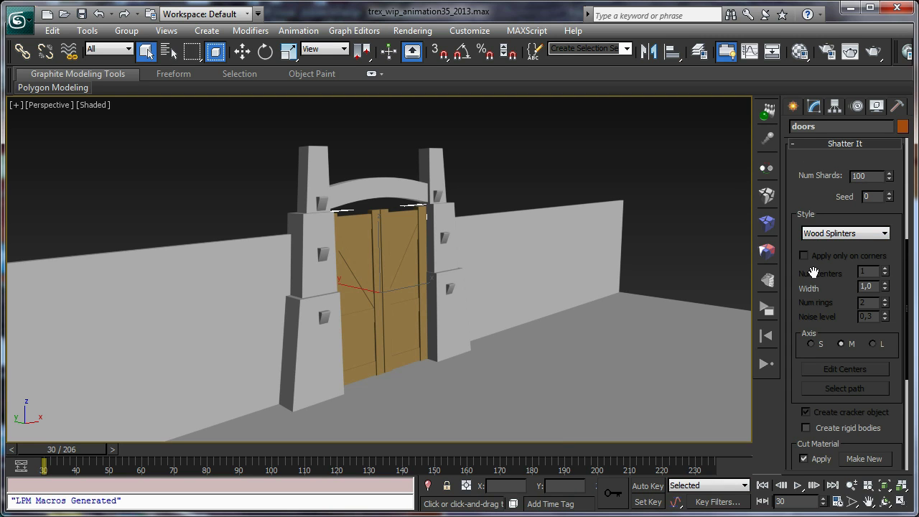
click(872, 344)
drag(888, 361, 887, 236)
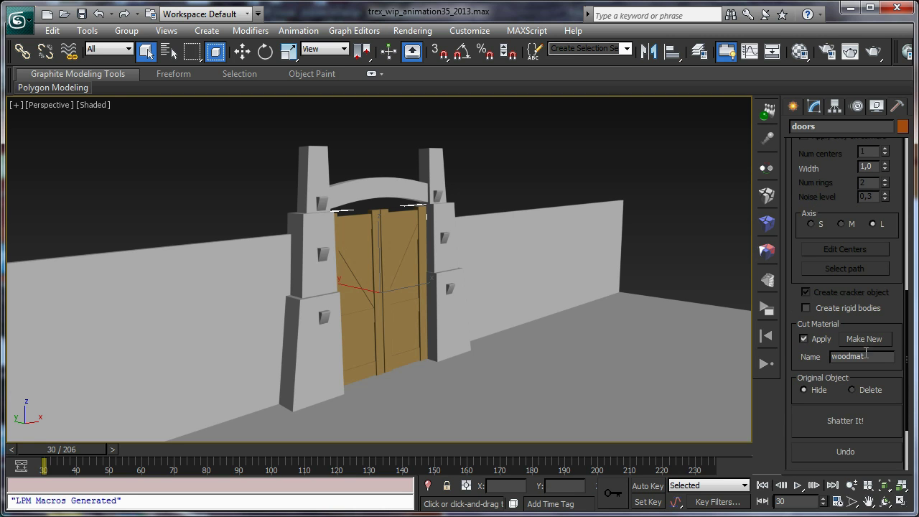
drag(868, 358, 833, 359)
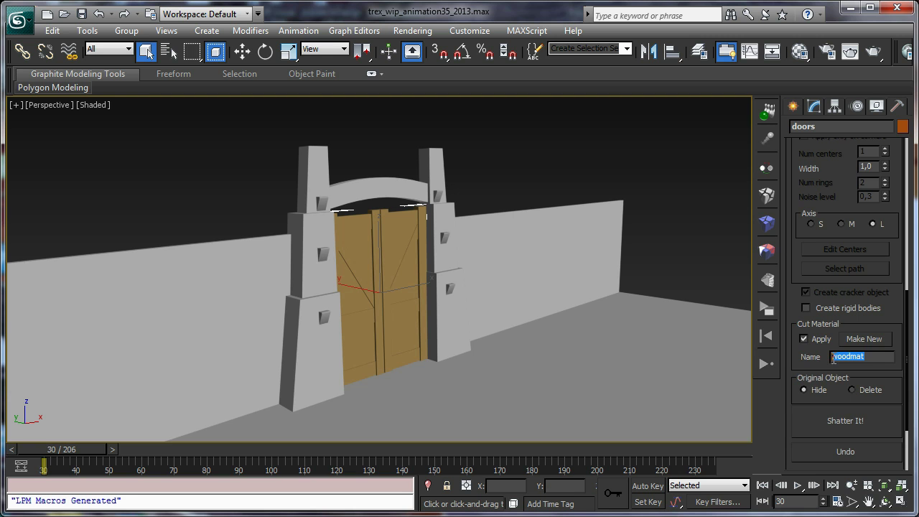
click(876, 361)
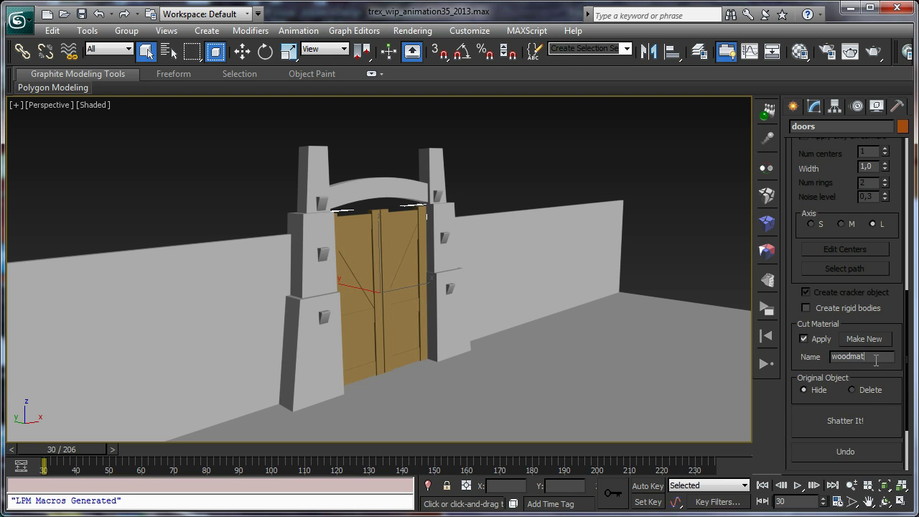
click(875, 419)
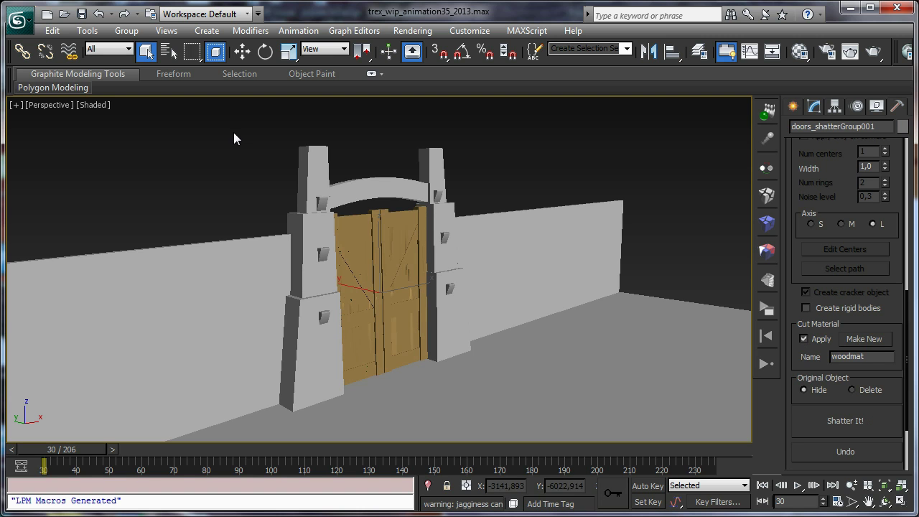
Switch the viewport to Edged Faces and orbit to see the whole shattered gate
click(93, 104)
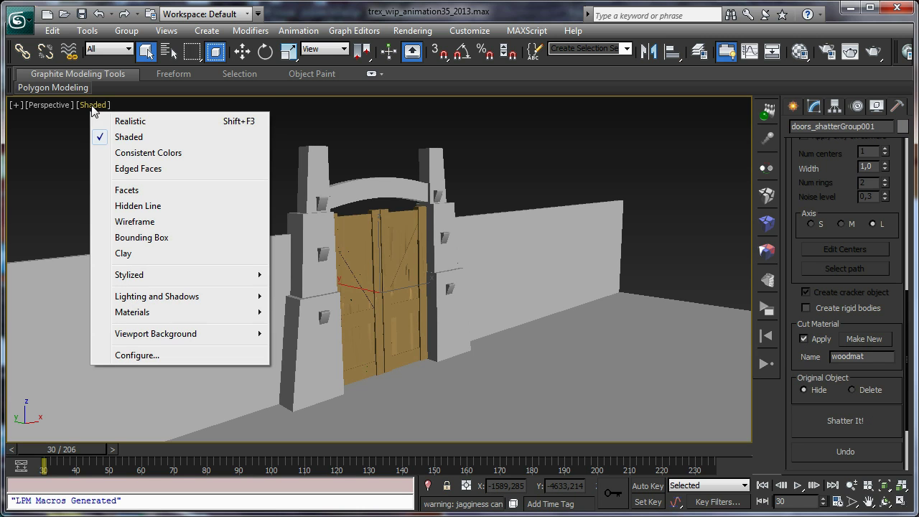
click(139, 171)
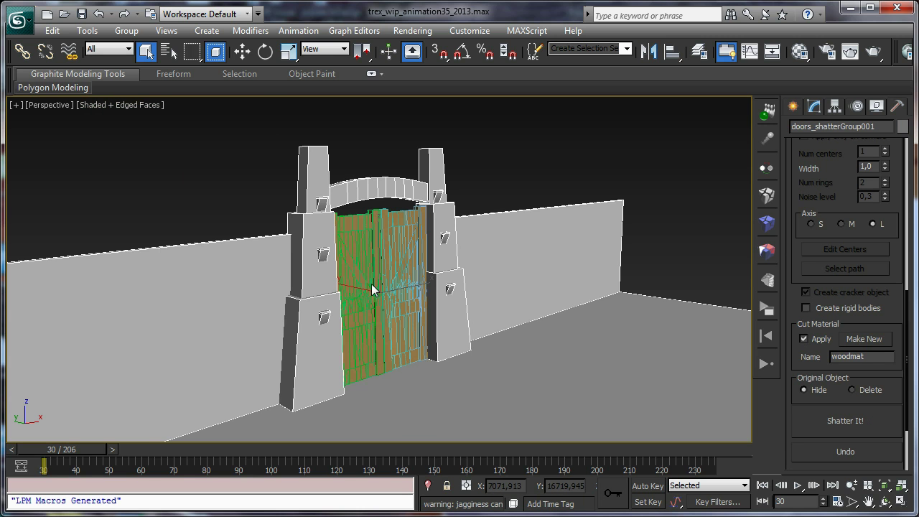
click(886, 501)
scroll(351, 307, up, 4)
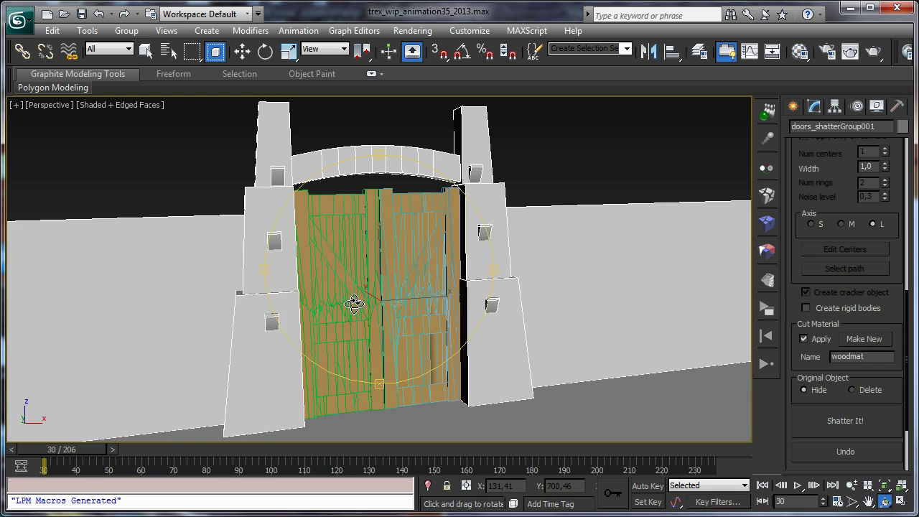
drag(347, 309, 347, 307)
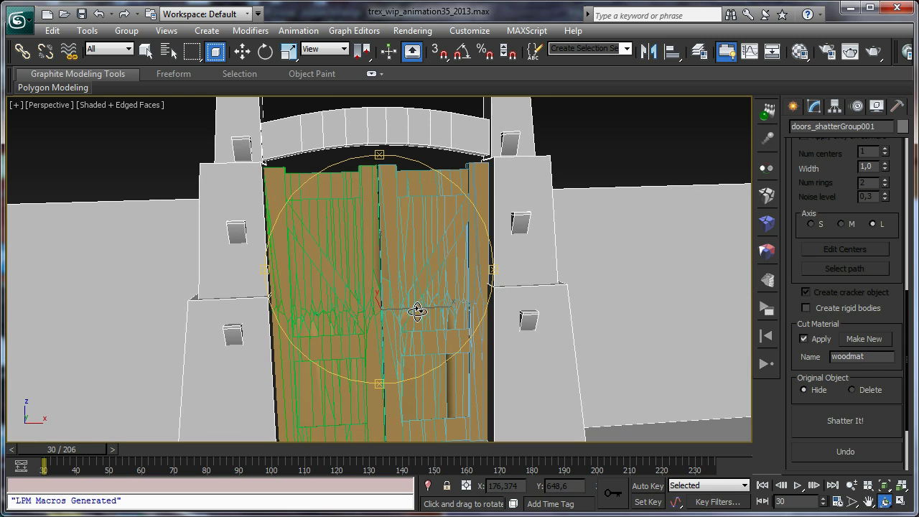
scroll(353, 256, down, 4)
mouse_move(352, 256)
mouse_down()
mouse_move(396, 265)
mouse_move(394, 252)
mouse_move(354, 262)
mouse_move(400, 287)
mouse_move(475, 287)
mouse_move(426, 276)
mouse_move(298, 291)
mouse_up()
Turn off Edged Faces and make the ground plane a Static Pdi body
click(122, 106)
click(181, 169)
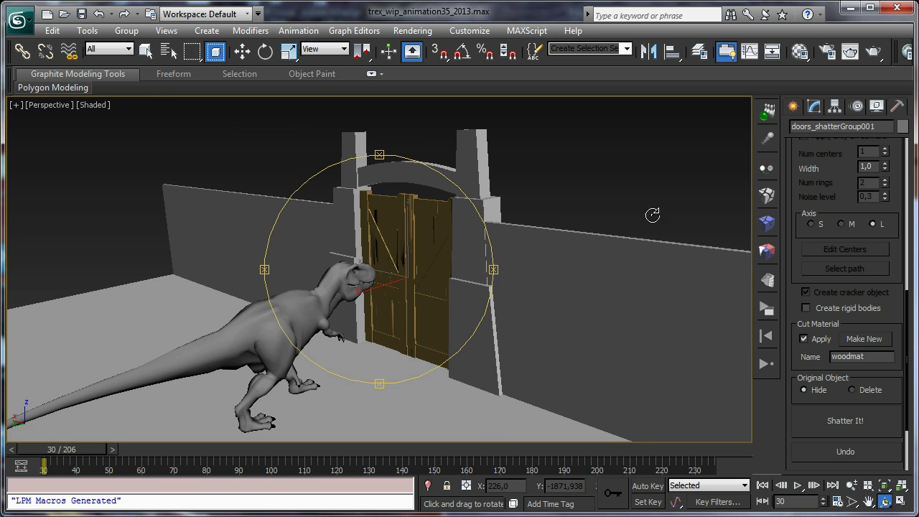
click(767, 112)
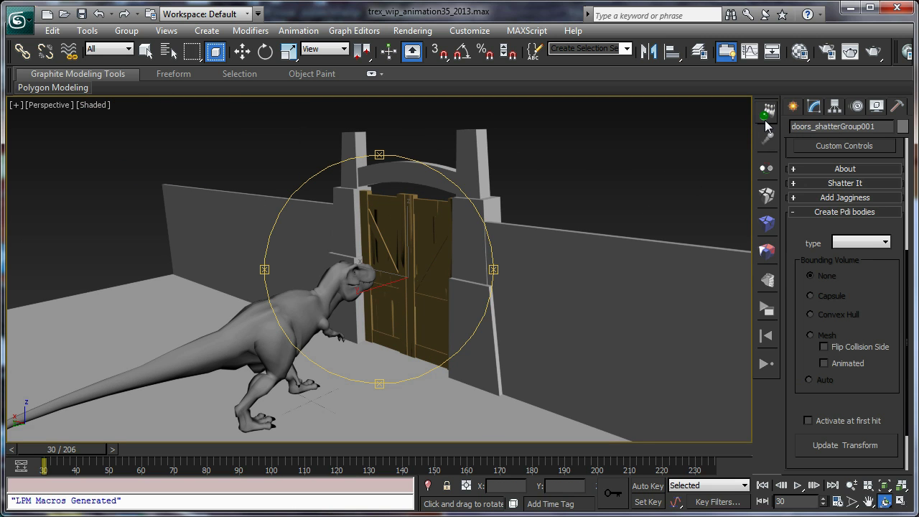
click(146, 51)
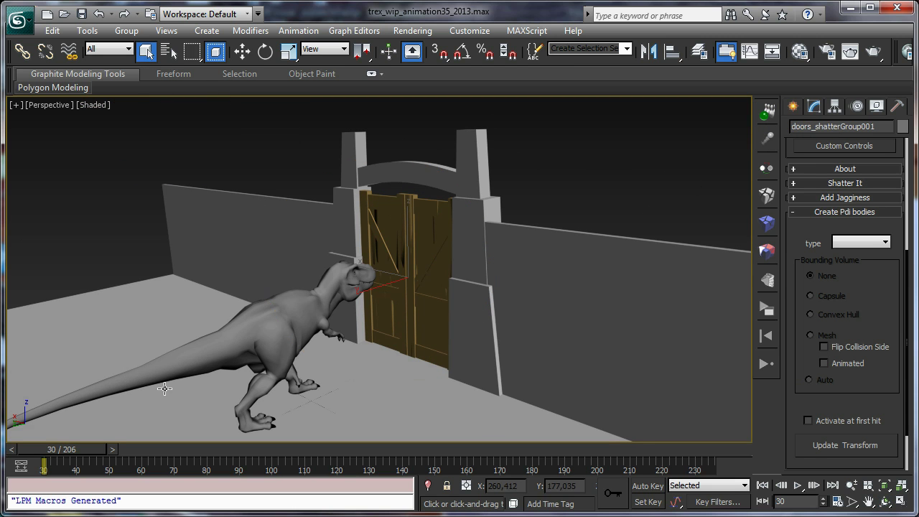
click(132, 314)
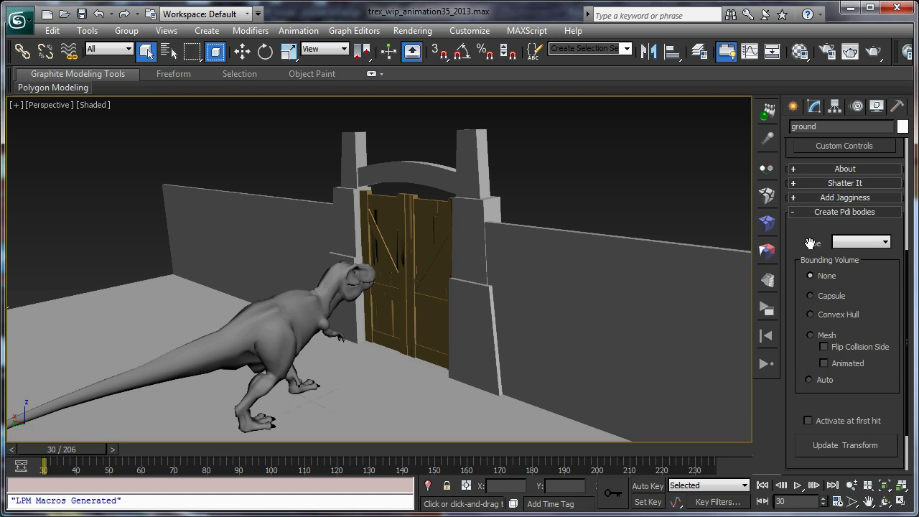
click(845, 269)
Make the arch, gate pillars and wall blocks Static Pdi bodies
click(353, 160)
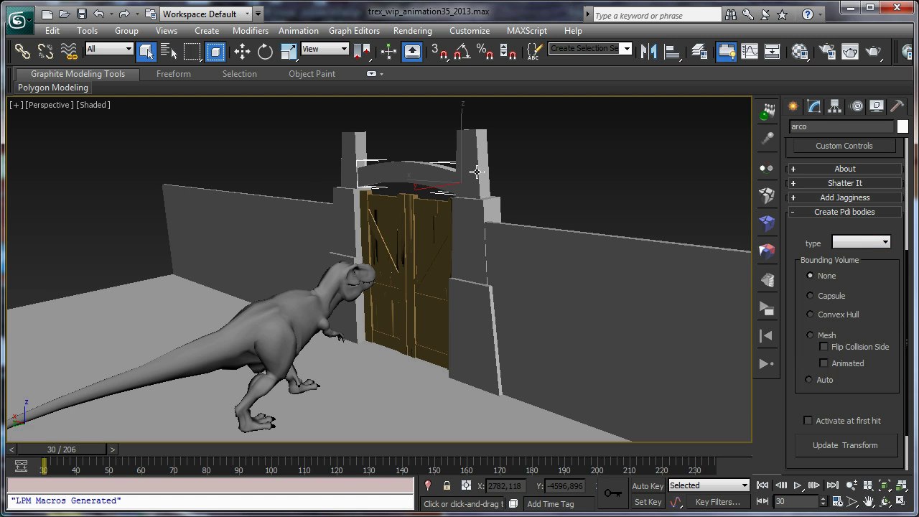
ctrl+click(349, 234)
ctrl+click(467, 333)
ctrl+click(459, 253)
click(860, 242)
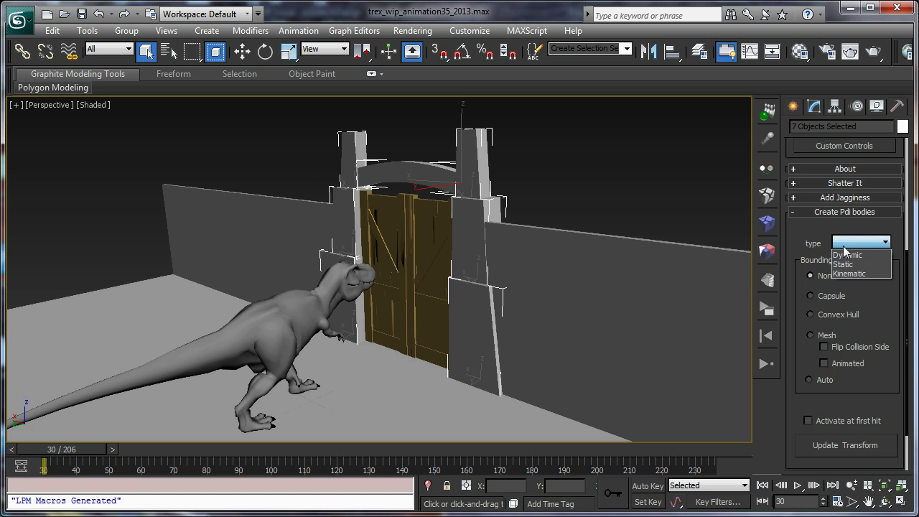
click(847, 264)
middle_drag(598, 175, 592, 225)
scroll(594, 208, up, 6)
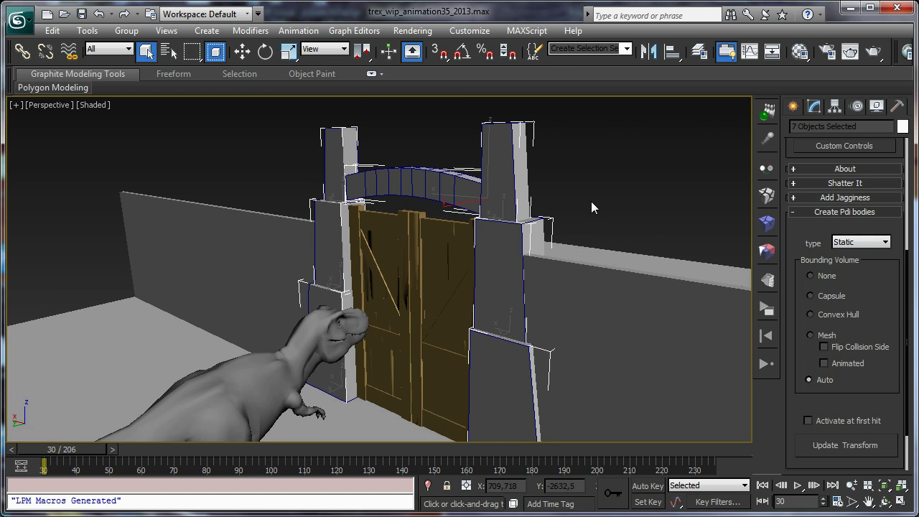
scroll(595, 216, down, 3)
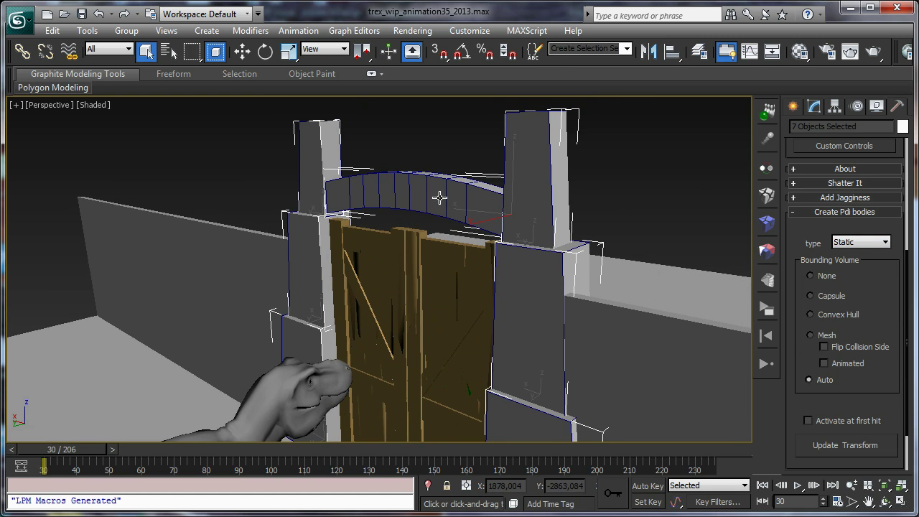
scroll(645, 237, down, 5)
Make trex_body0011 a Kinematic Pdi body with an animated Mesh bounding volume
alt+middle_drag(557, 246, 567, 179)
click(301, 316)
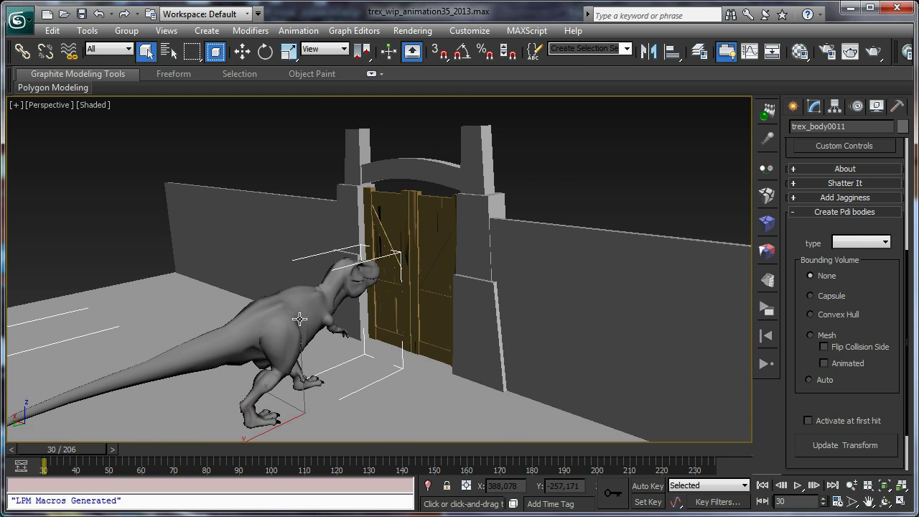
mouse_move(61, 449)
mouse_down()
mouse_move(107, 447)
mouse_move(61, 449)
mouse_up()
click(859, 243)
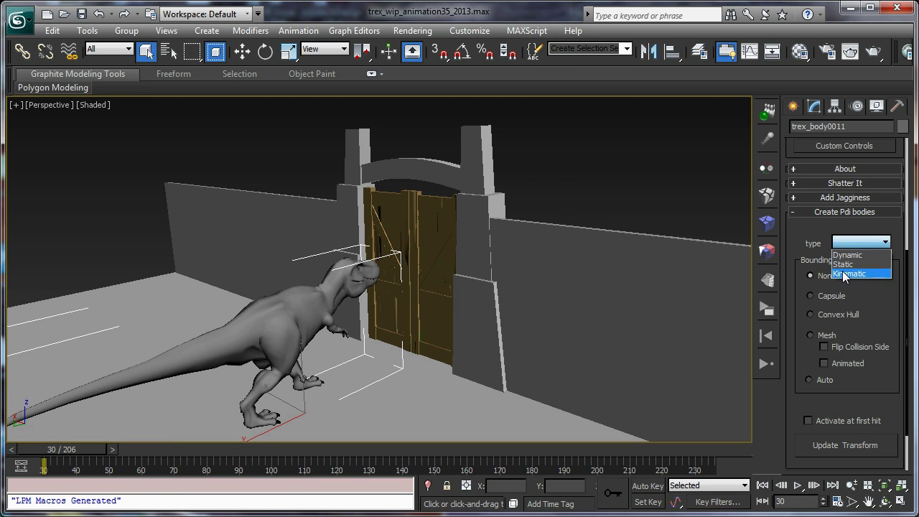
click(851, 274)
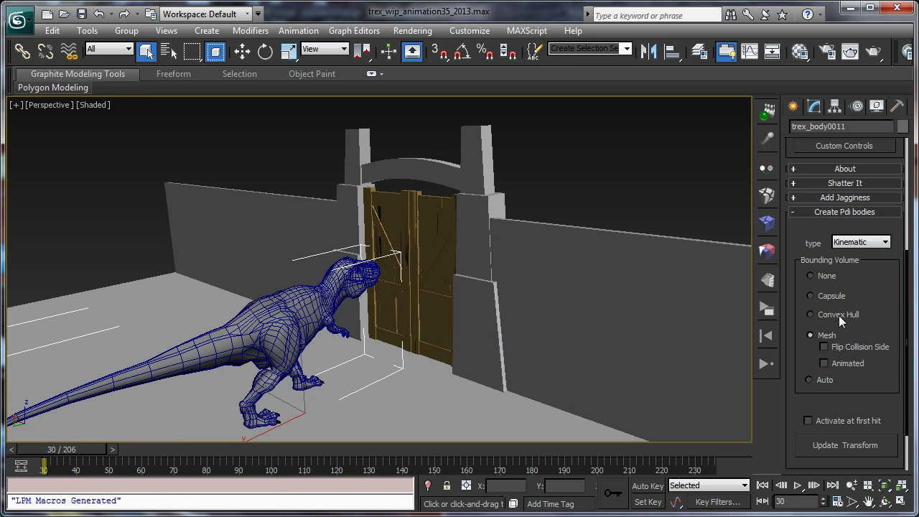
click(824, 363)
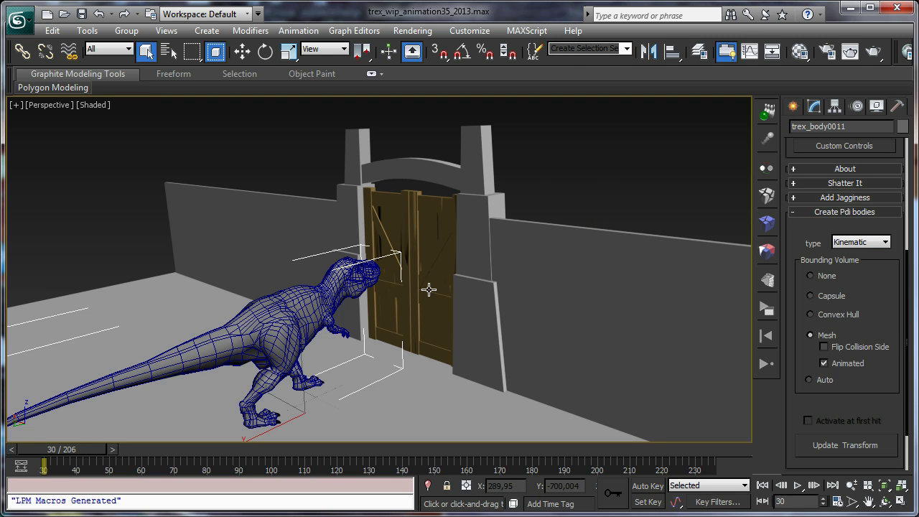
Create a fracture body named 'doors' from the shattered gate fragments
click(765, 228)
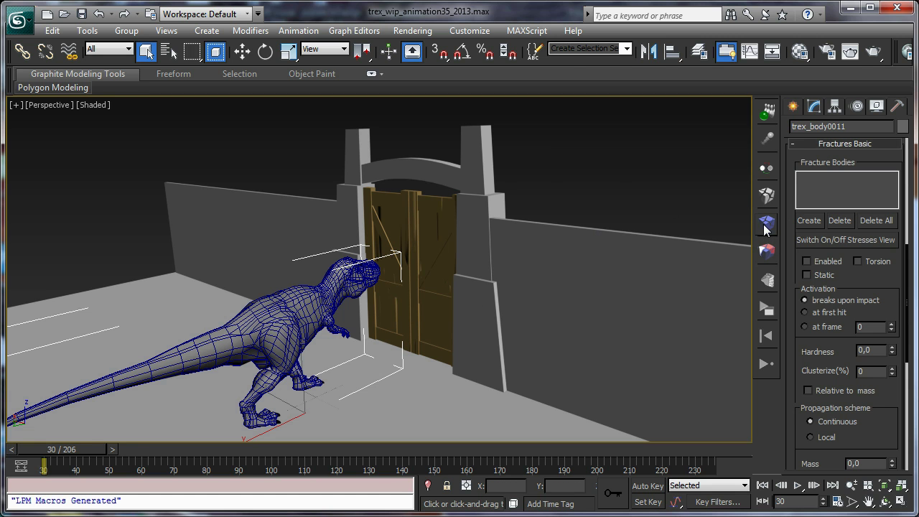
click(422, 224)
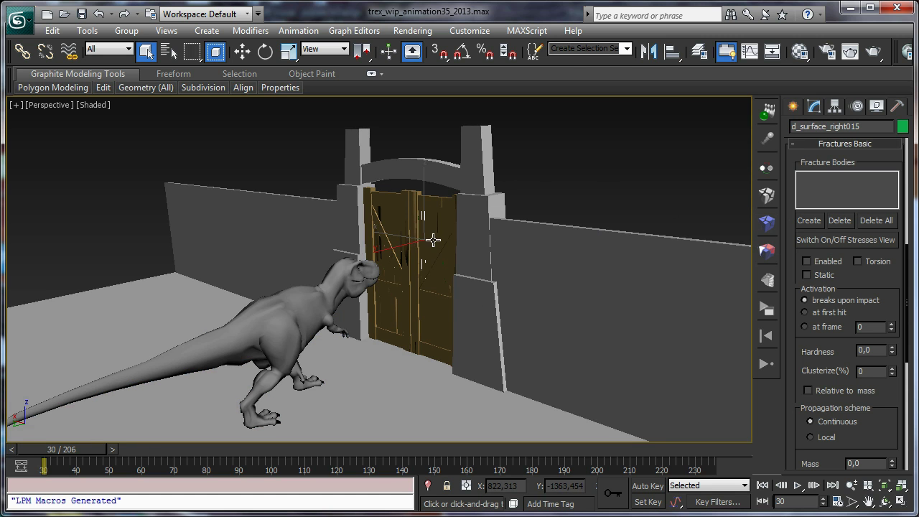
click(809, 221)
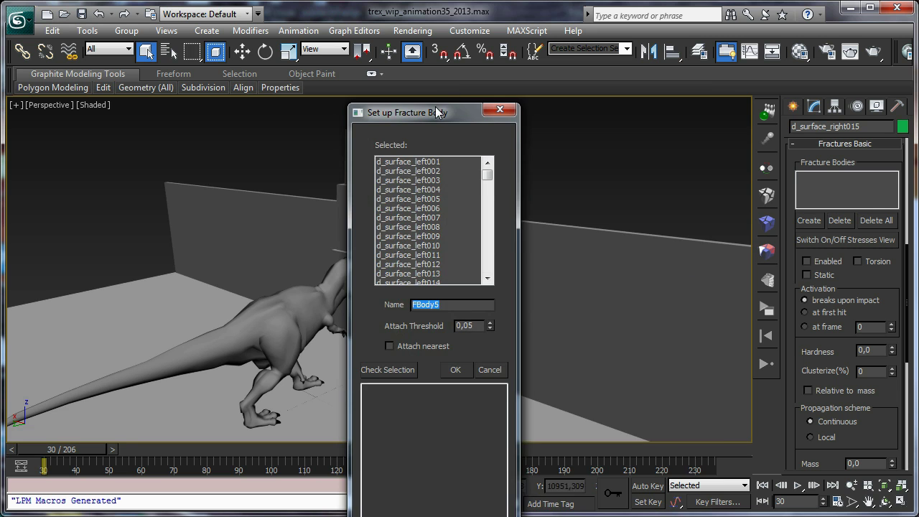
drag(440, 113, 636, 60)
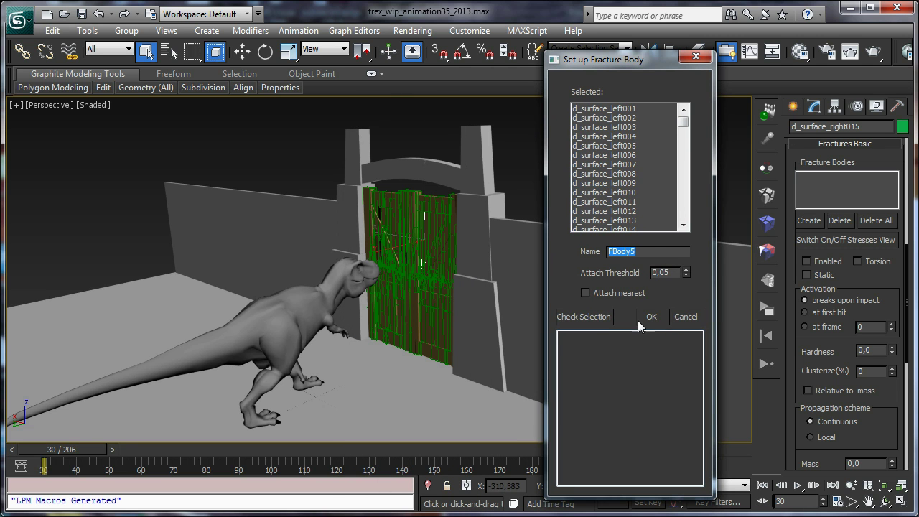
text(doors)
click(651, 315)
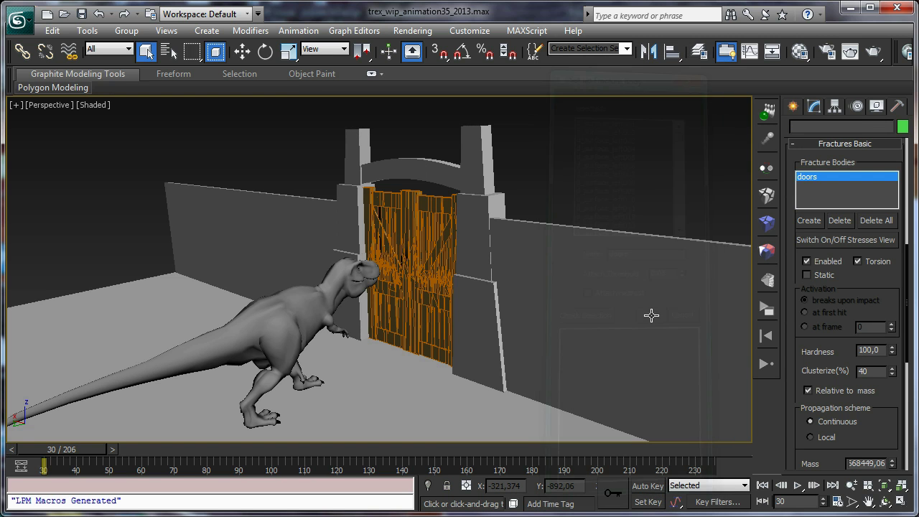
Orbit around the gate while toggling the Stresses View on and off
click(884, 502)
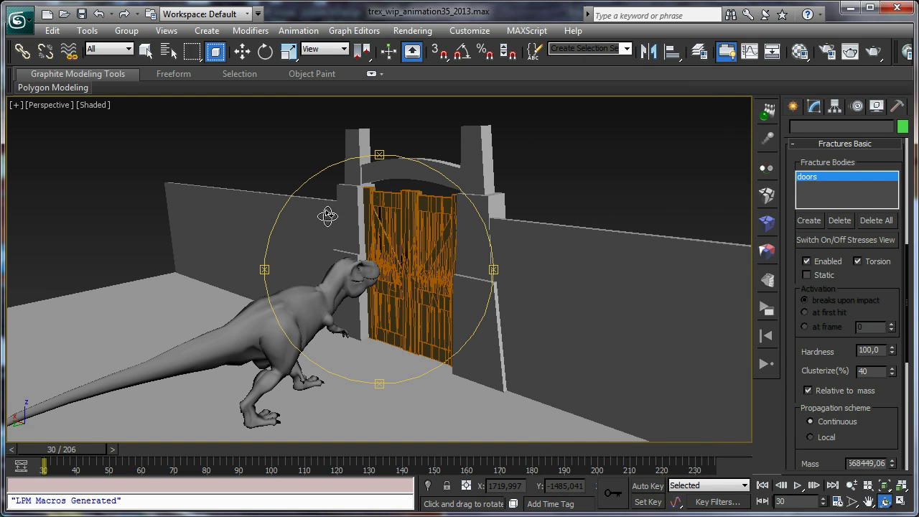
drag(401, 255, 613, 265)
click(838, 241)
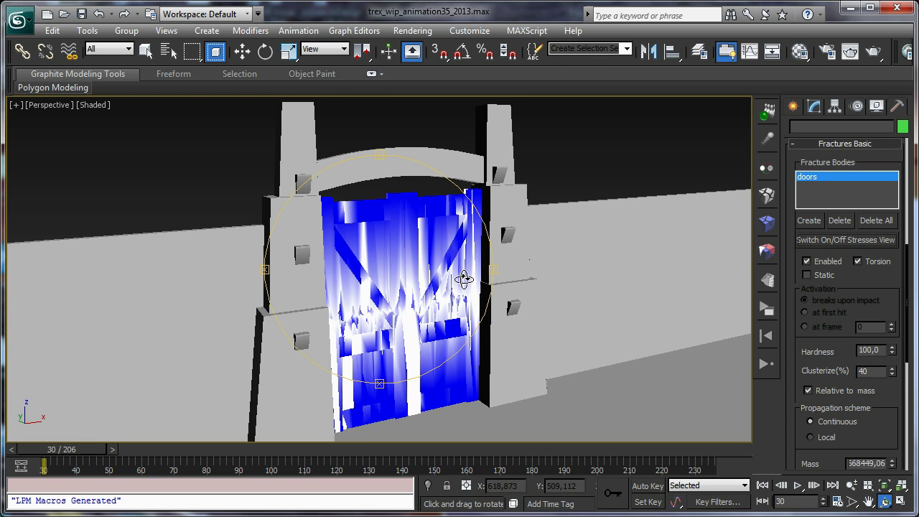
drag(461, 277, 458, 246)
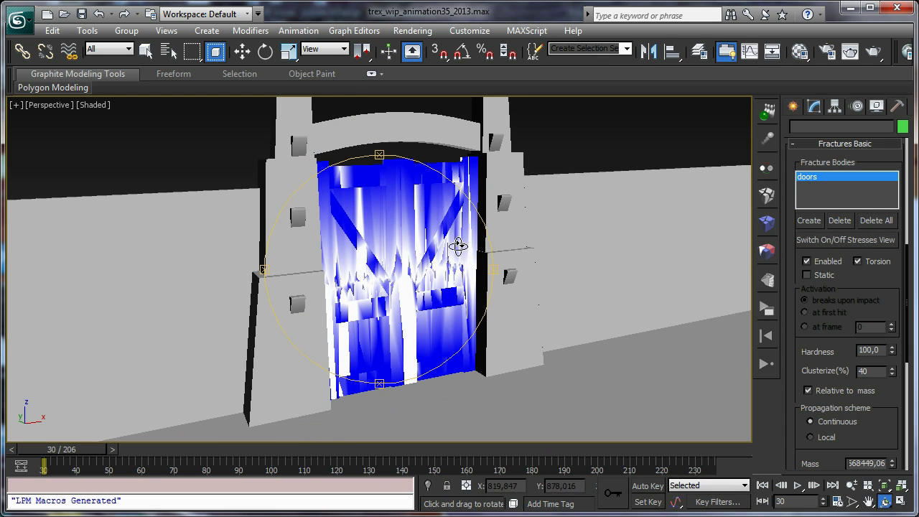
click(829, 245)
drag(448, 289, 410, 280)
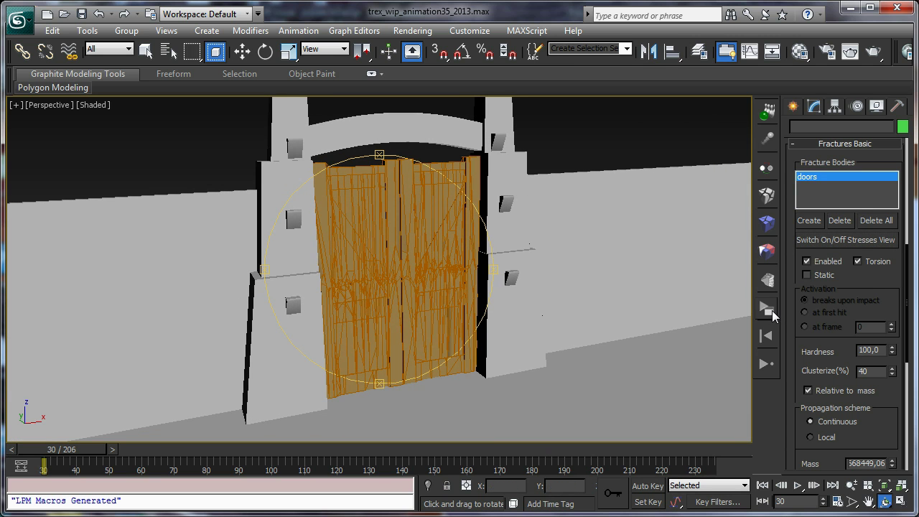
key(Escape)
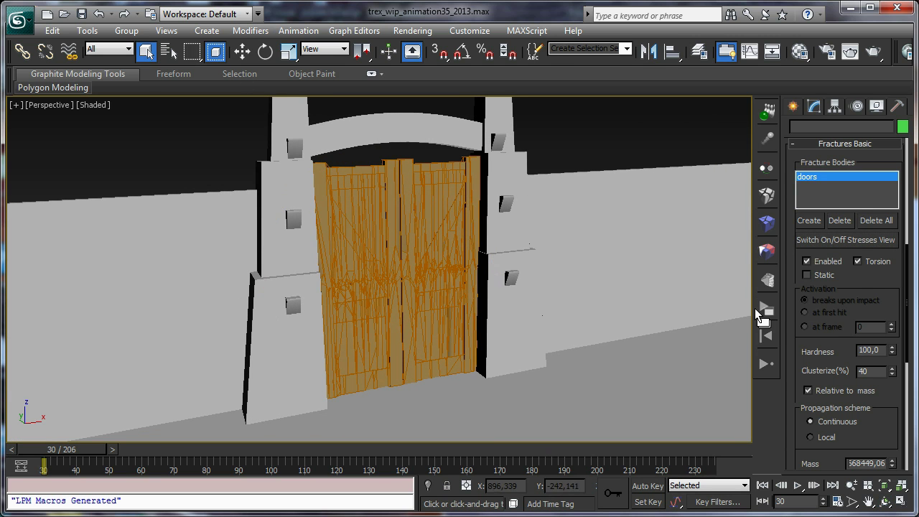
Enable Bake Keys and set the simulation quality to preview
click(763, 310)
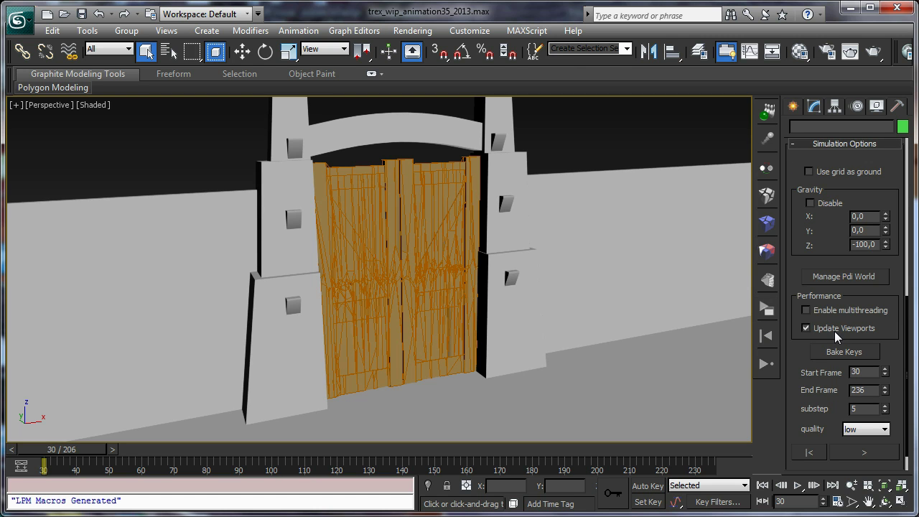
click(833, 357)
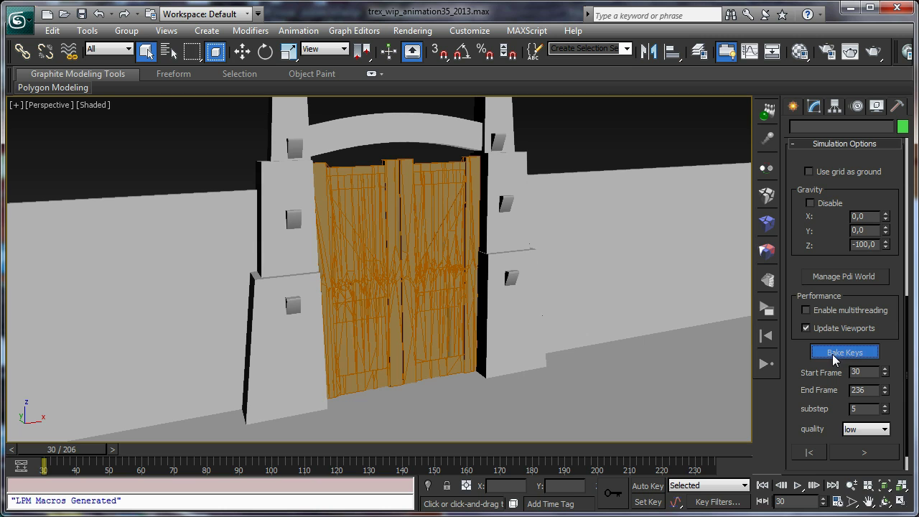
click(861, 434)
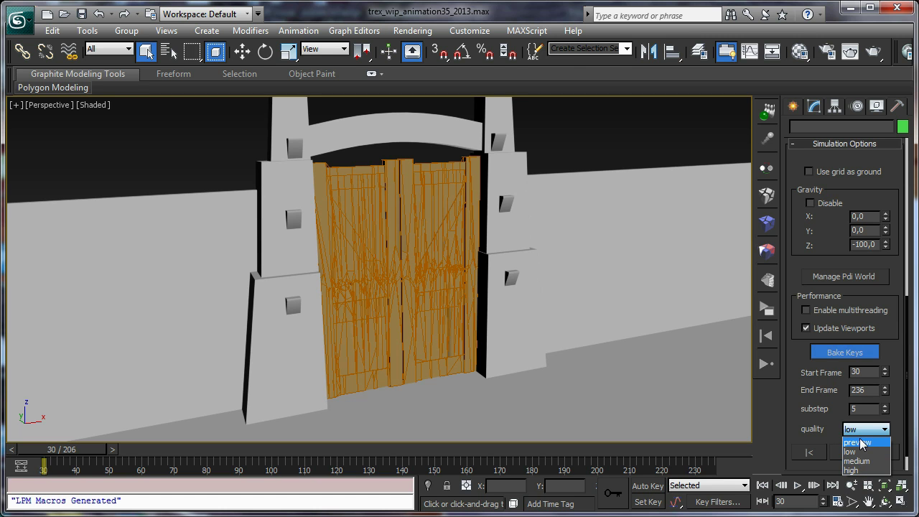
click(860, 442)
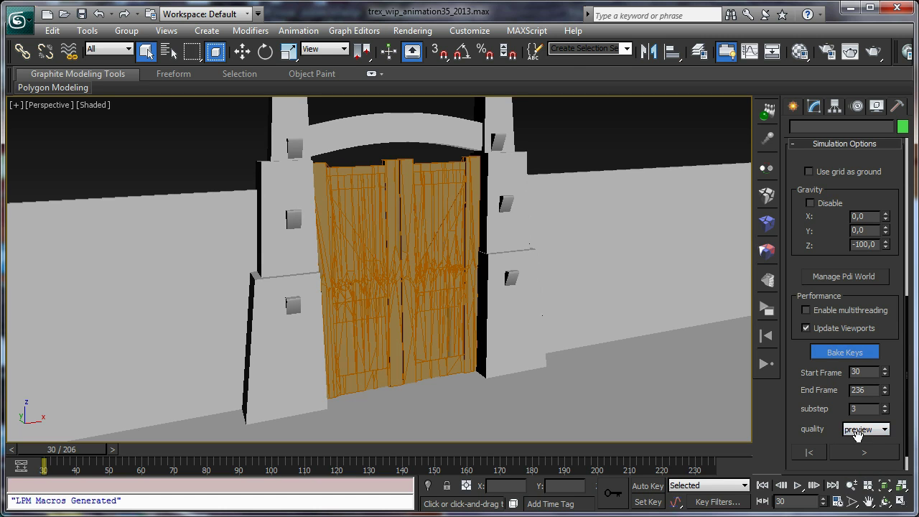
Test-run the simulation, then reset it to frame 30 and scrub to watch the T-rex approach
click(810, 452)
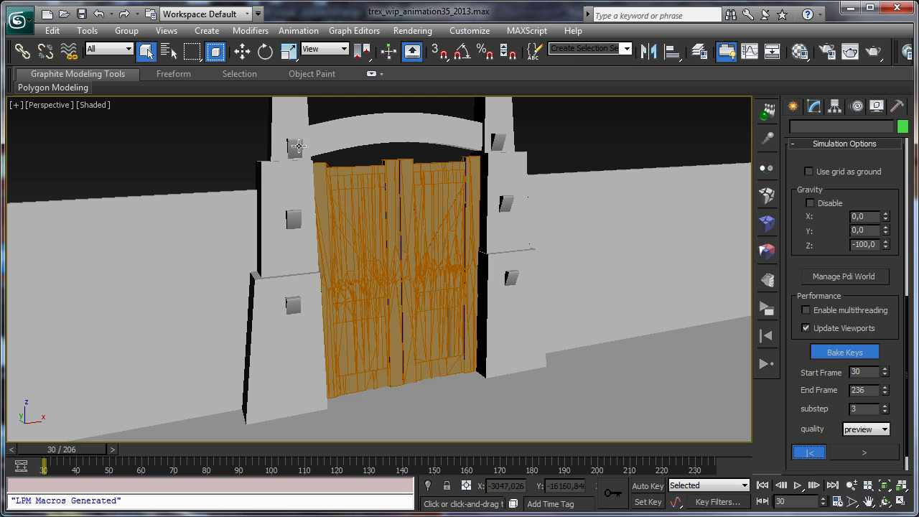
drag(554, 141, 604, 149)
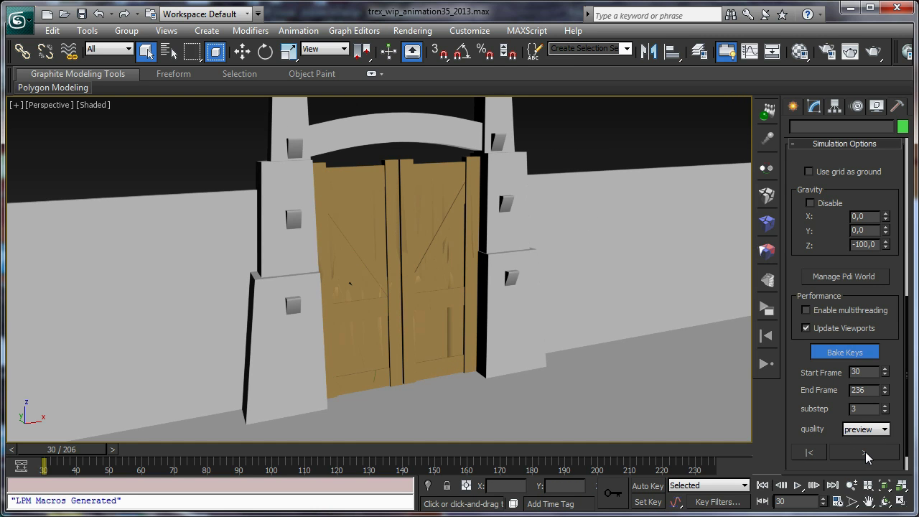
click(865, 452)
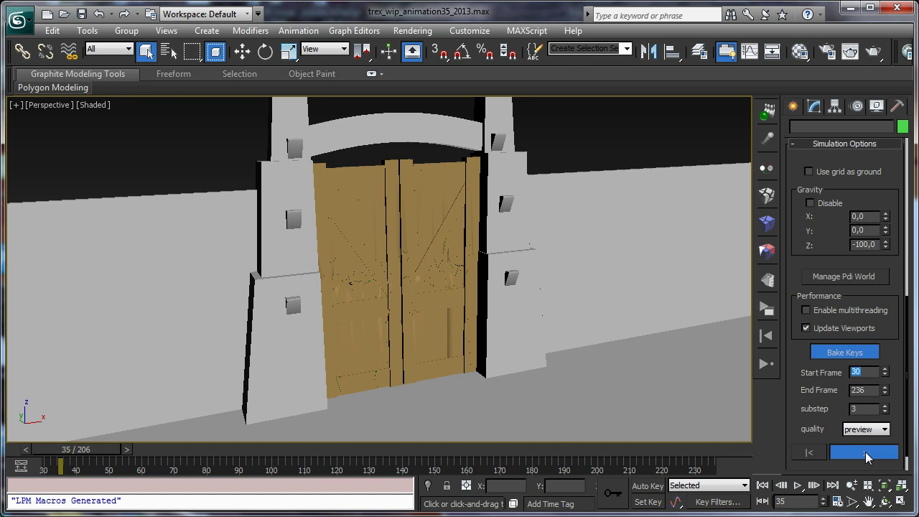
click(865, 452)
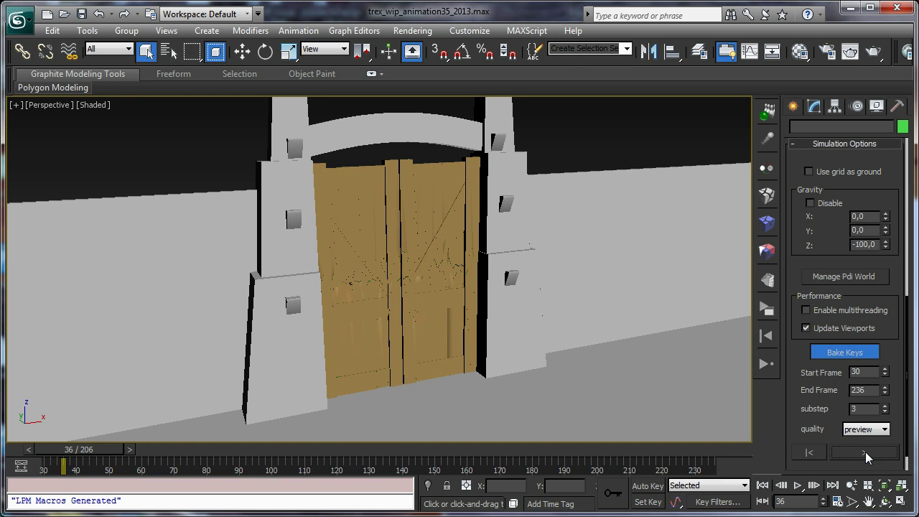
click(810, 452)
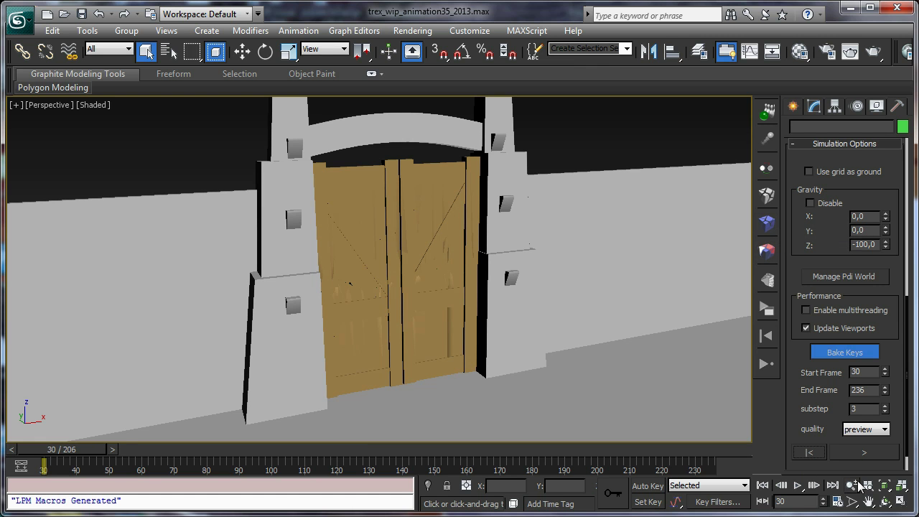
click(884, 501)
drag(323, 280, 119, 450)
mouse_move(58, 454)
mouse_down()
mouse_move(121, 449)
mouse_move(64, 449)
mouse_up()
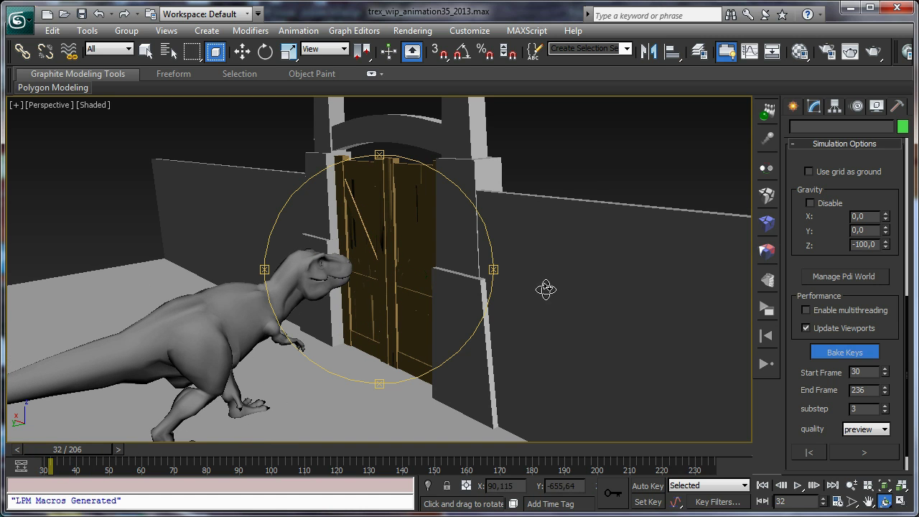
Set the doors fracture body to Static so it activates at first hit
click(767, 223)
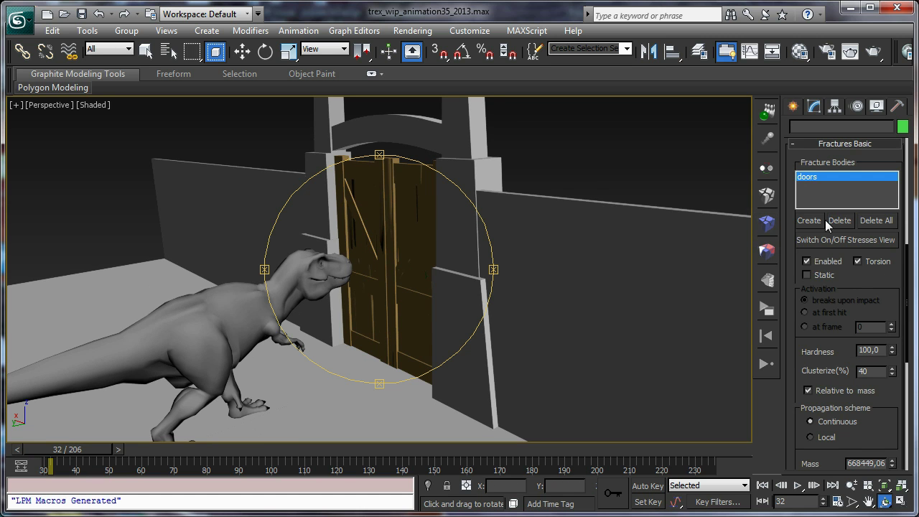
click(807, 180)
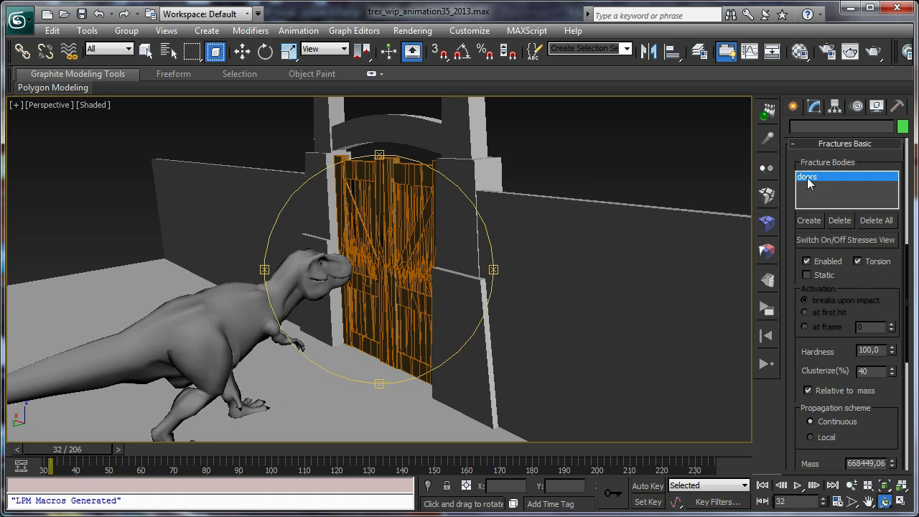
click(807, 274)
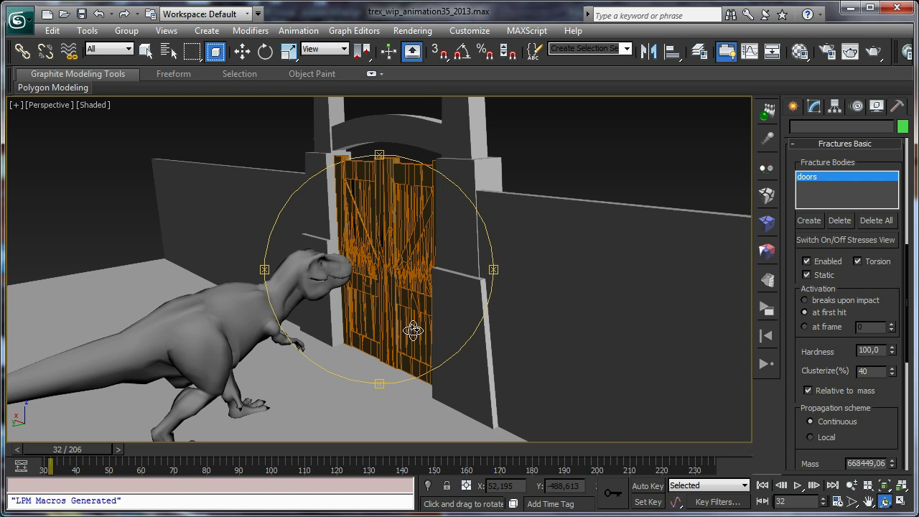
drag(417, 328, 382, 279)
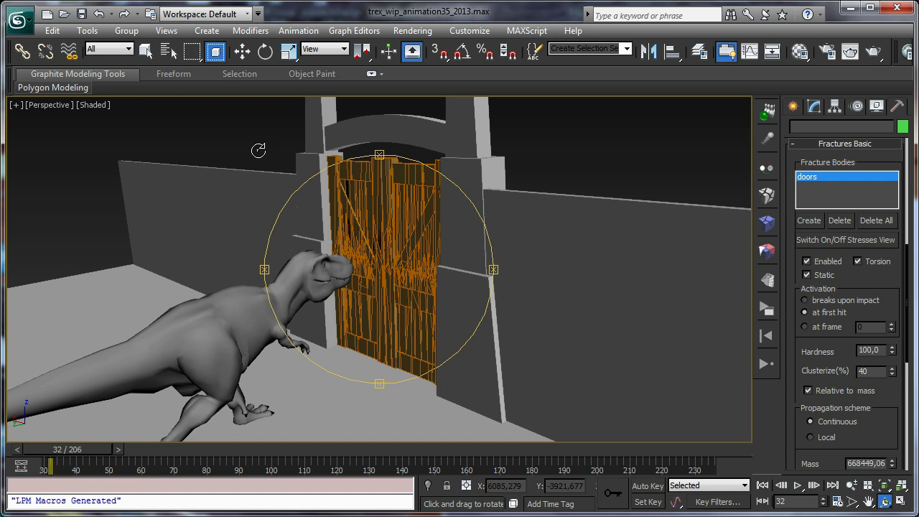
click(149, 52)
drag(646, 158, 702, 175)
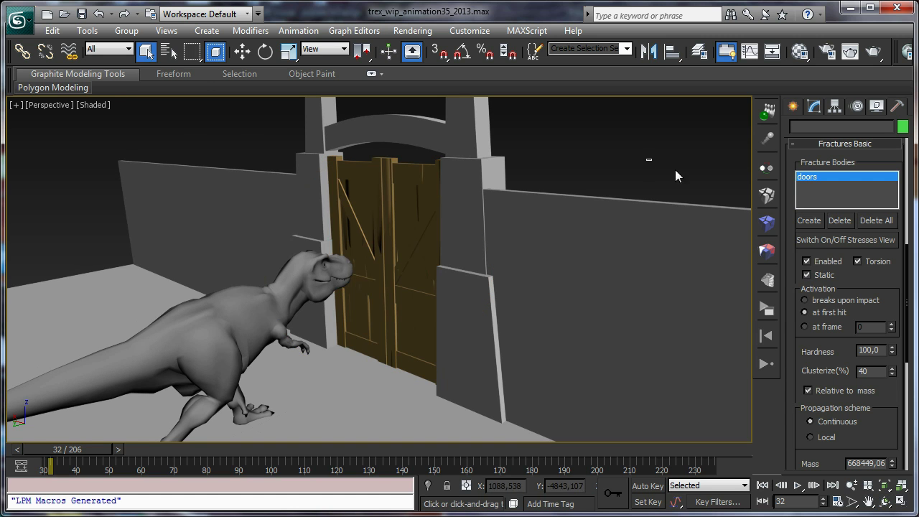
click(767, 309)
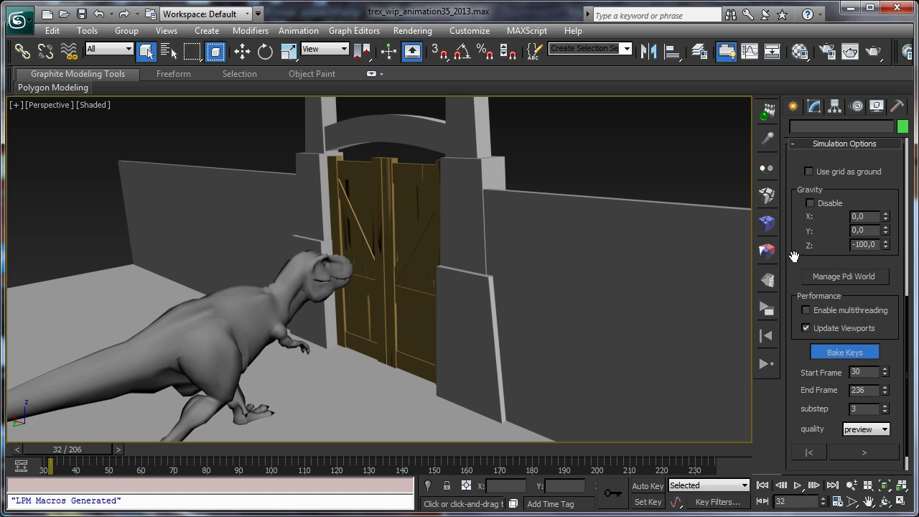
Run the simulation with the animated T-rex through about frame 81
click(842, 454)
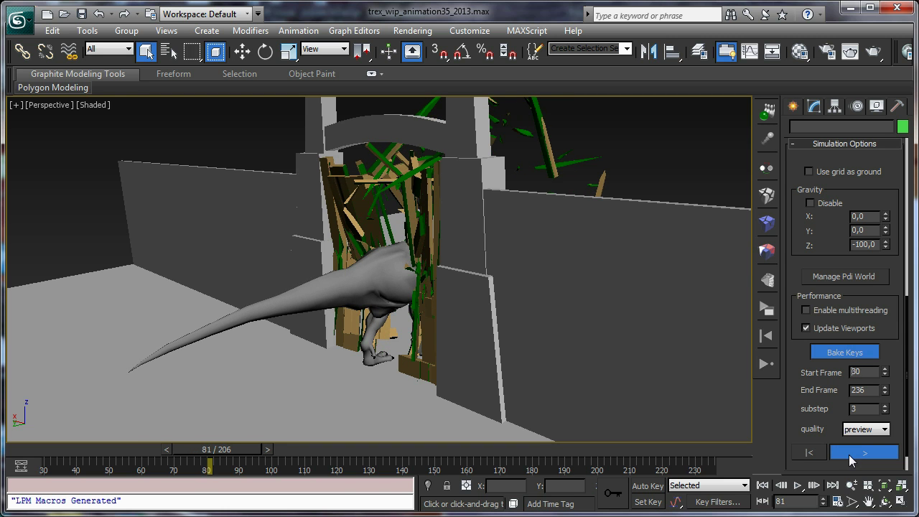
Orbit to the T-rex's front, rewind to about frame 66, and continue simulating to frame 150
click(883, 501)
drag(435, 325, 271, 310)
right_click(271, 310)
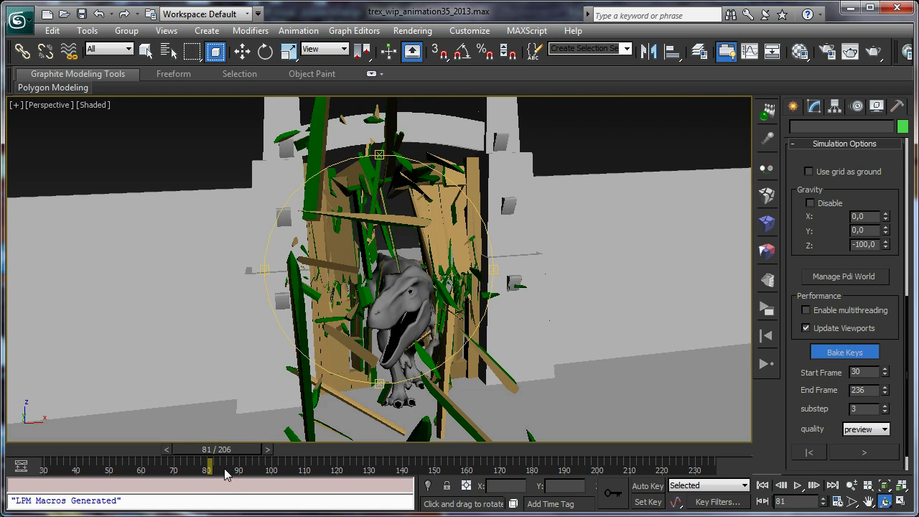
drag(221, 458, 211, 441)
key(ctrl+r)
click(146, 51)
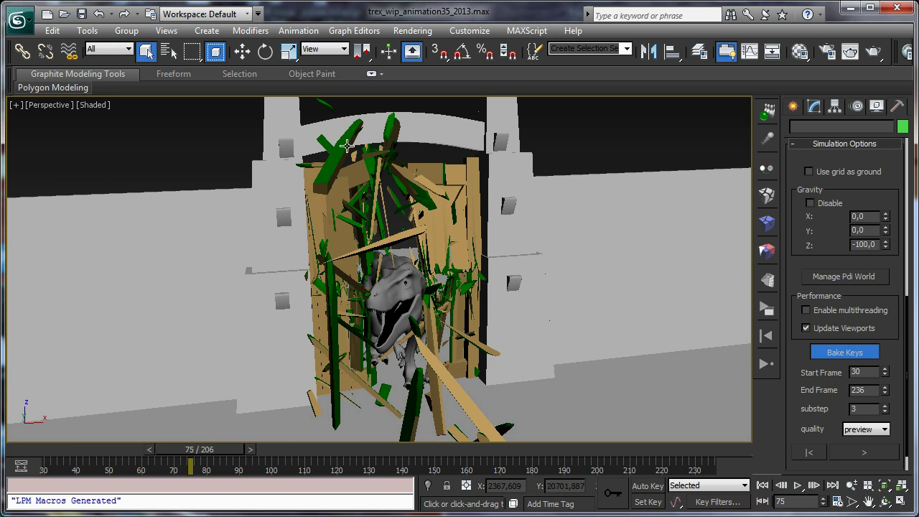
mouse_move(191, 465)
mouse_down()
mouse_move(166, 467)
mouse_move(203, 467)
mouse_up()
key(q)
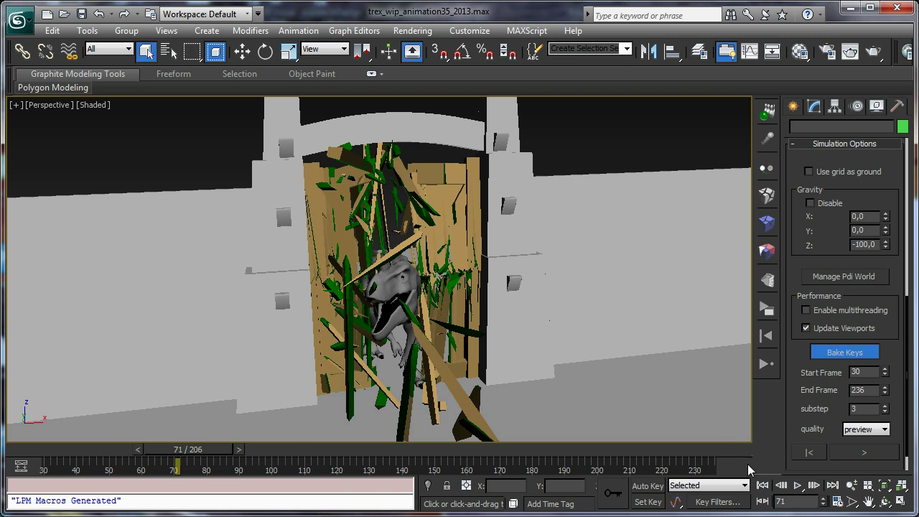
click(862, 453)
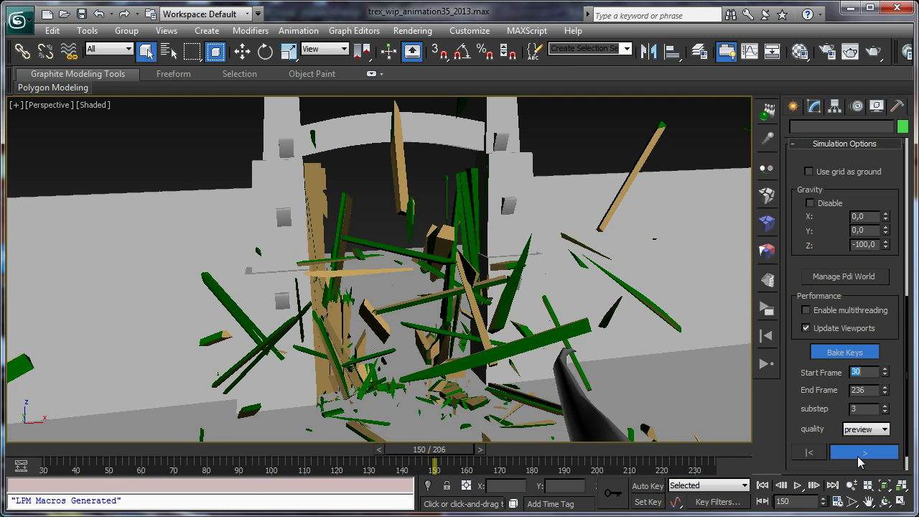
Stop the simulation and replay the gate smash from the start twice, scrubbing back to impact
click(859, 455)
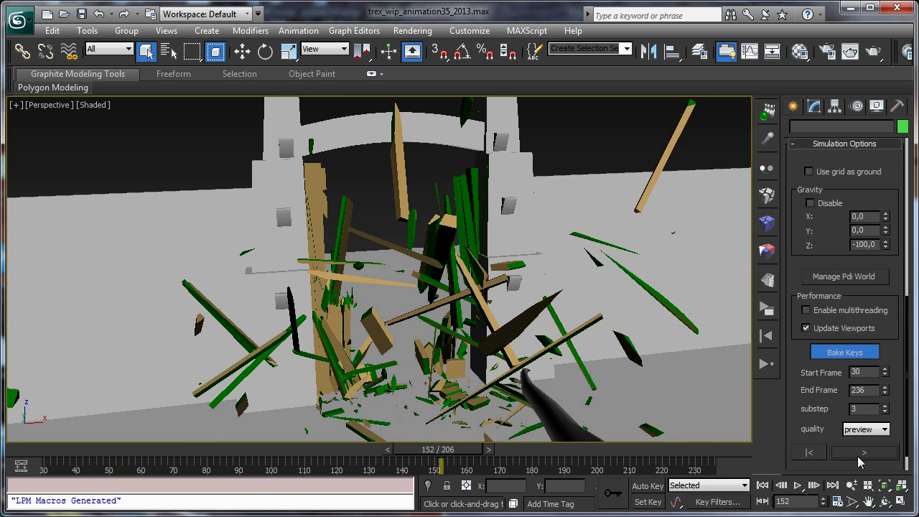
click(763, 486)
click(796, 485)
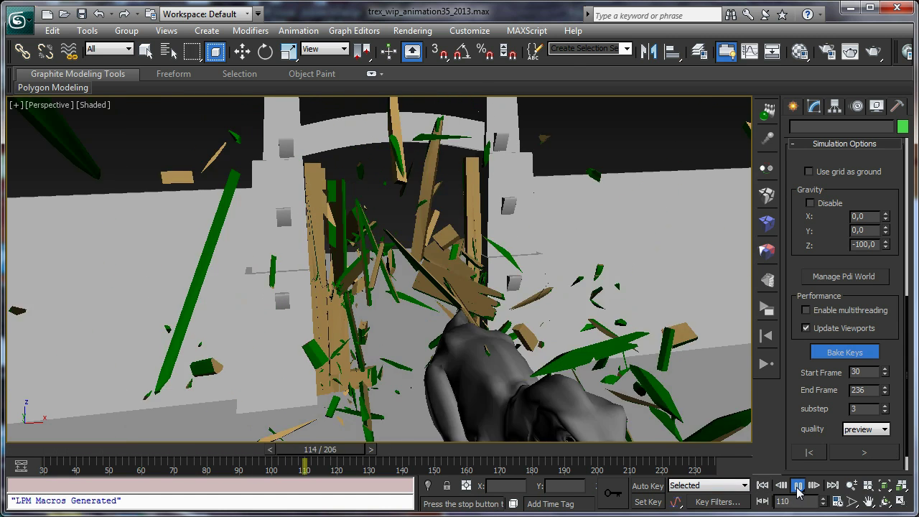
click(797, 485)
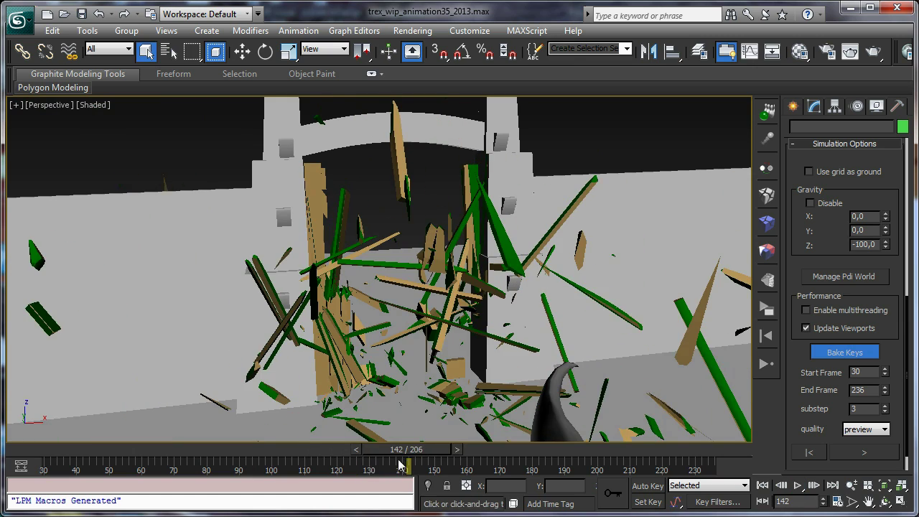
drag(401, 465, 330, 425)
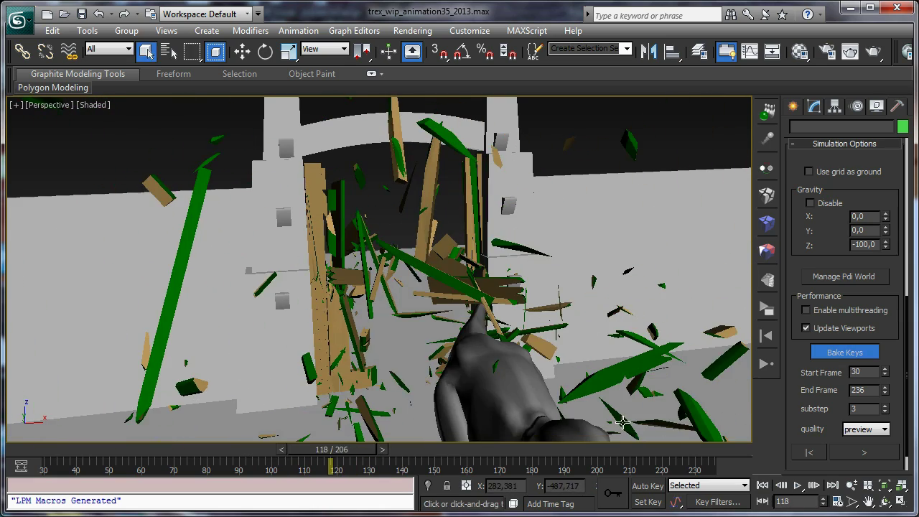
click(762, 485)
click(797, 485)
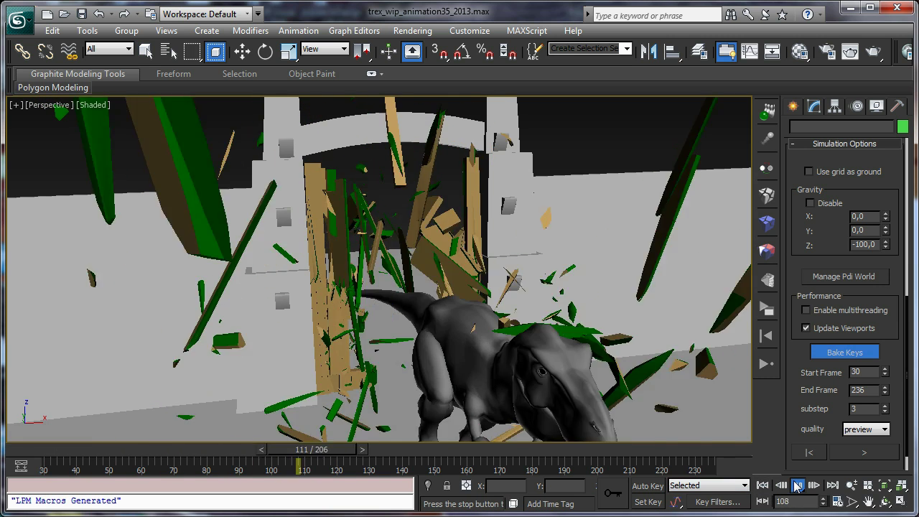
click(796, 486)
Orbit around the broken gate and scrub to frame 65 to review the splintering
alt+middle_drag(386, 212, 407, 238)
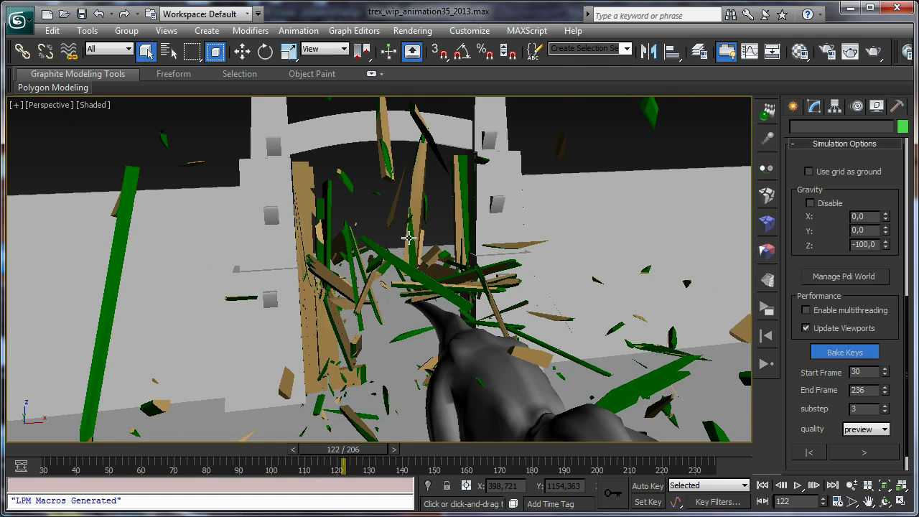
click(885, 501)
drag(402, 252, 412, 271)
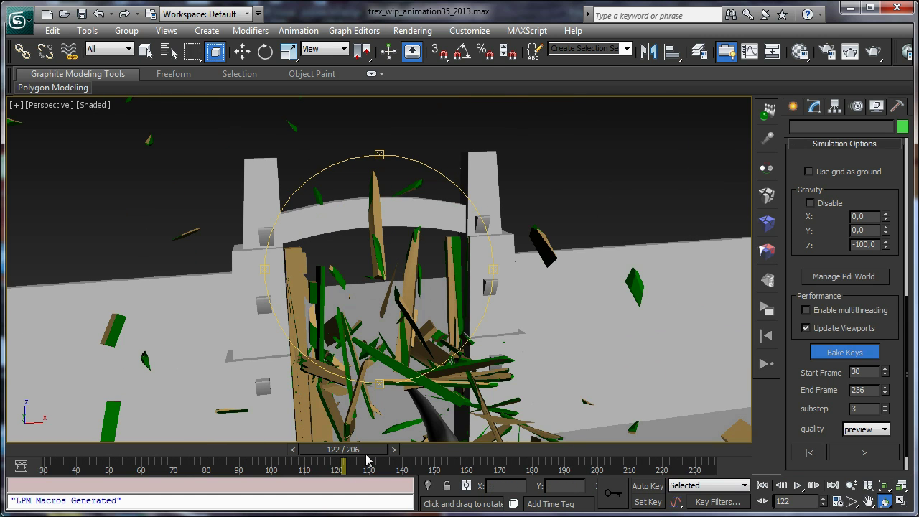
drag(354, 451, 176, 439)
key(ctrl+r)
drag(359, 294, 361, 327)
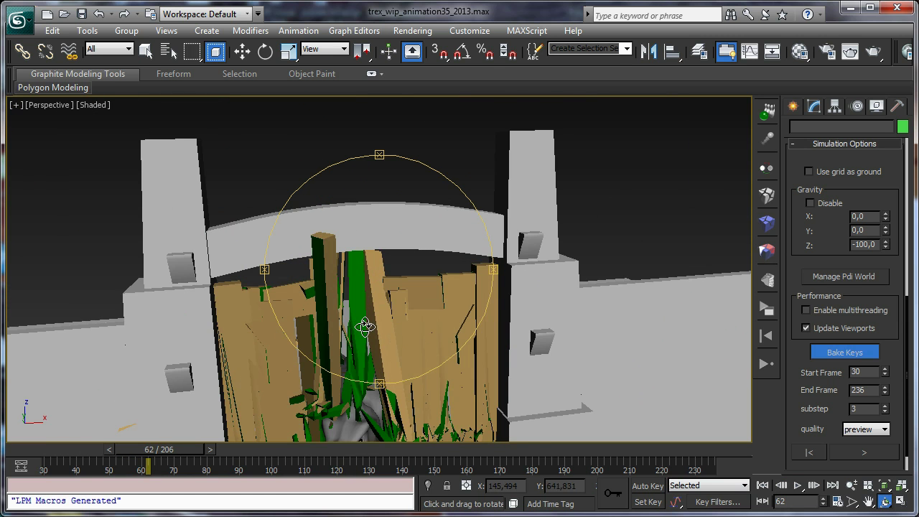
drag(364, 321, 243, 446)
drag(164, 450, 192, 455)
key(ctrl+r)
key(ctrl+r)
Reset the simulation to frame 30, select the arch 'arco' and bring up its Shatter It settings
drag(468, 315, 462, 310)
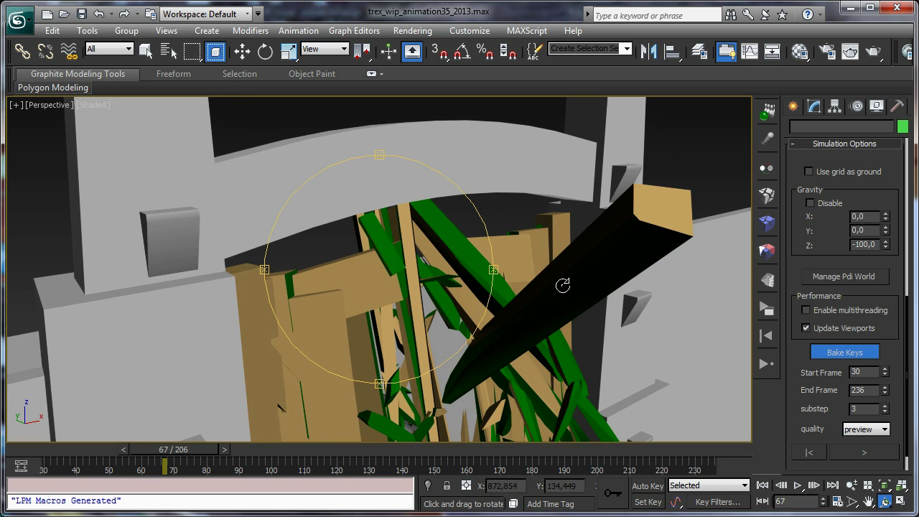
click(810, 452)
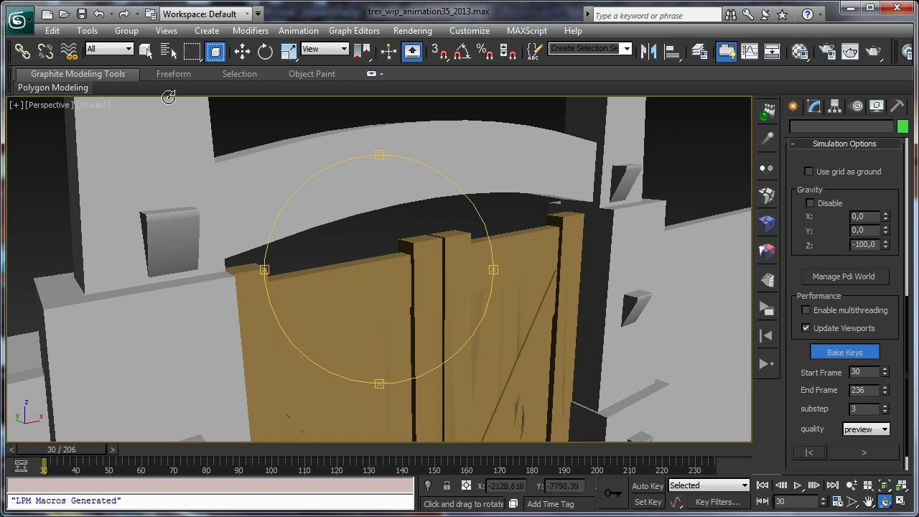
click(143, 54)
click(395, 185)
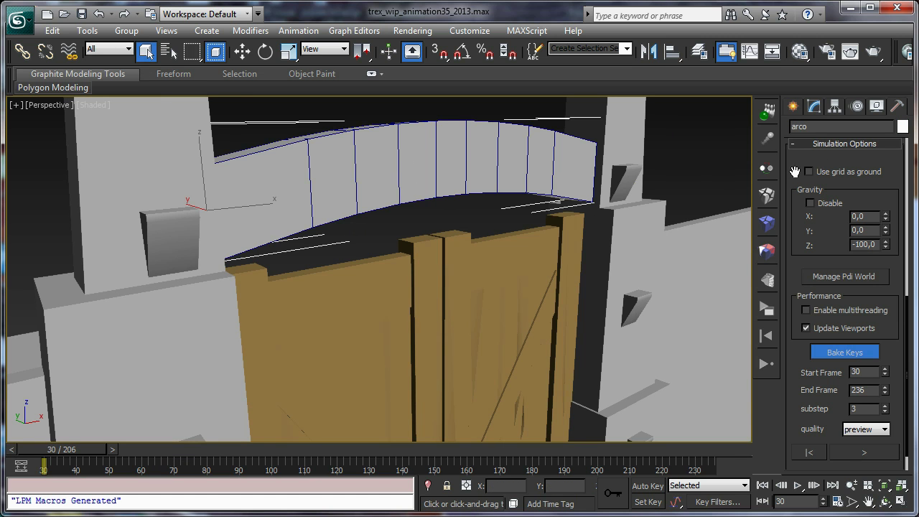
click(767, 196)
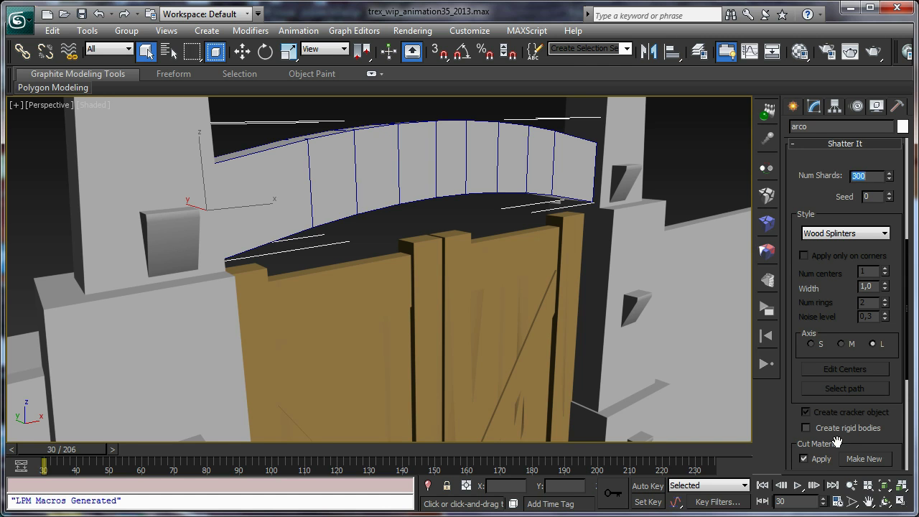
click(885, 502)
drag(477, 301, 381, 257)
drag(380, 334, 388, 314)
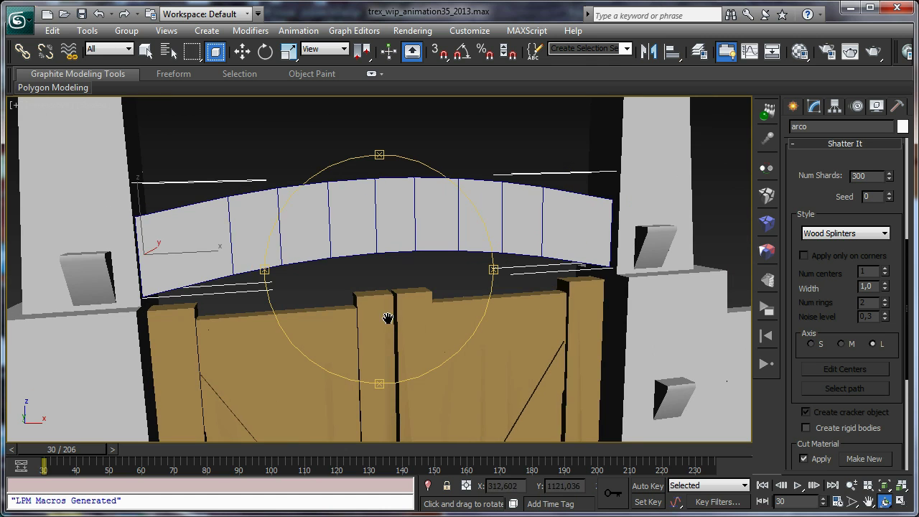
Set the arch's shatter style to Local and add a shatter centre
click(838, 240)
click(828, 262)
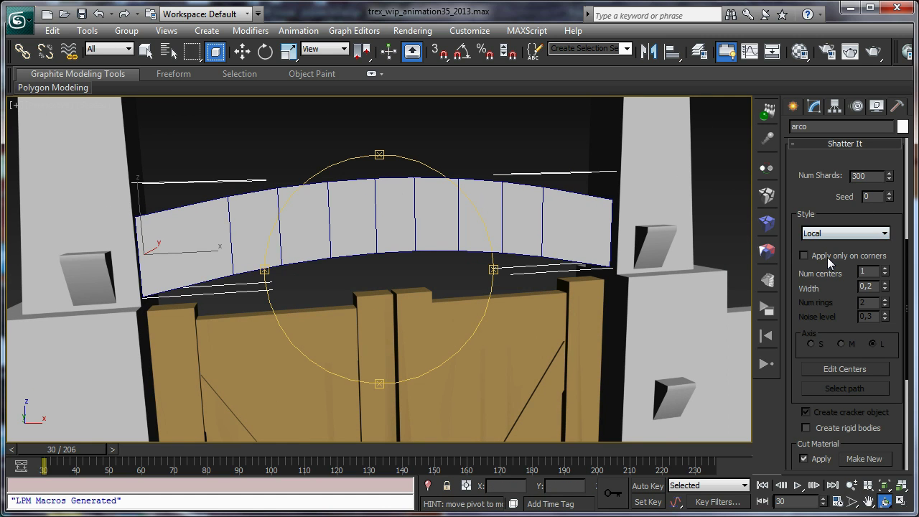
click(840, 369)
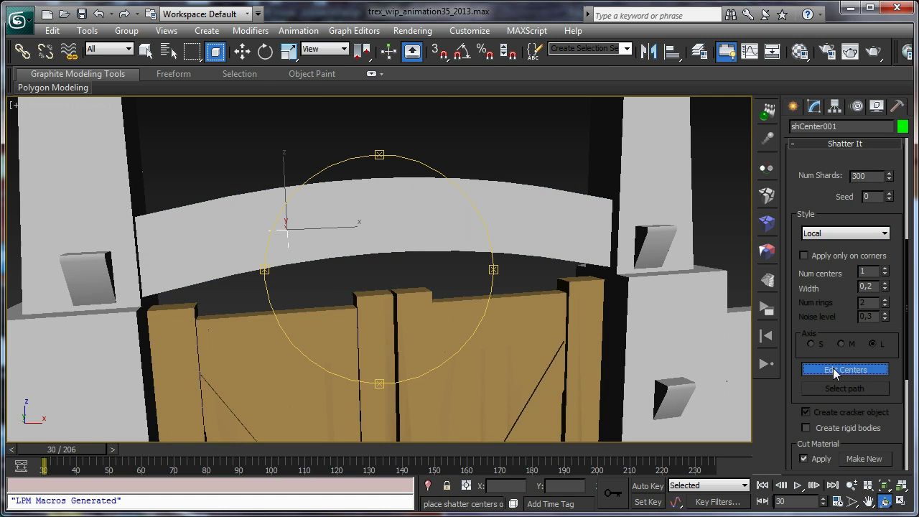
Move shCenter001 along X and Z into the middle of the arch
click(246, 54)
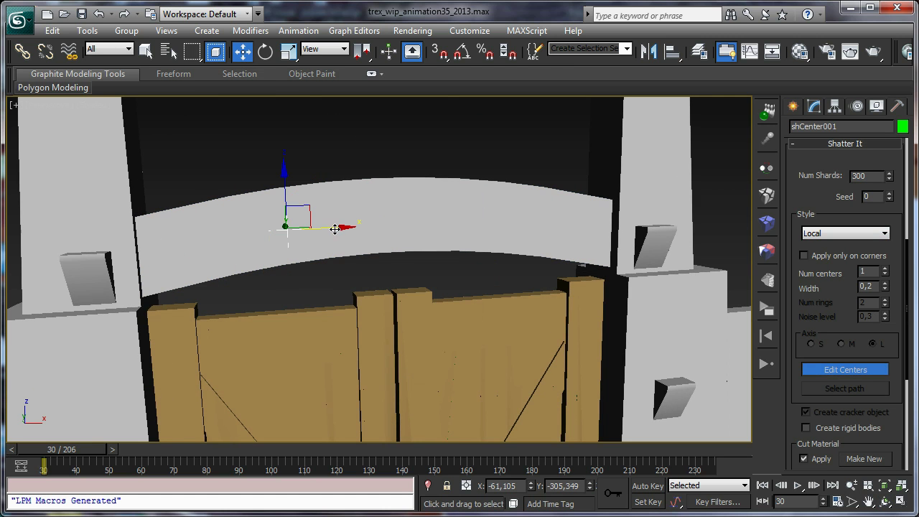
drag(342, 225, 426, 225)
drag(375, 175, 370, 196)
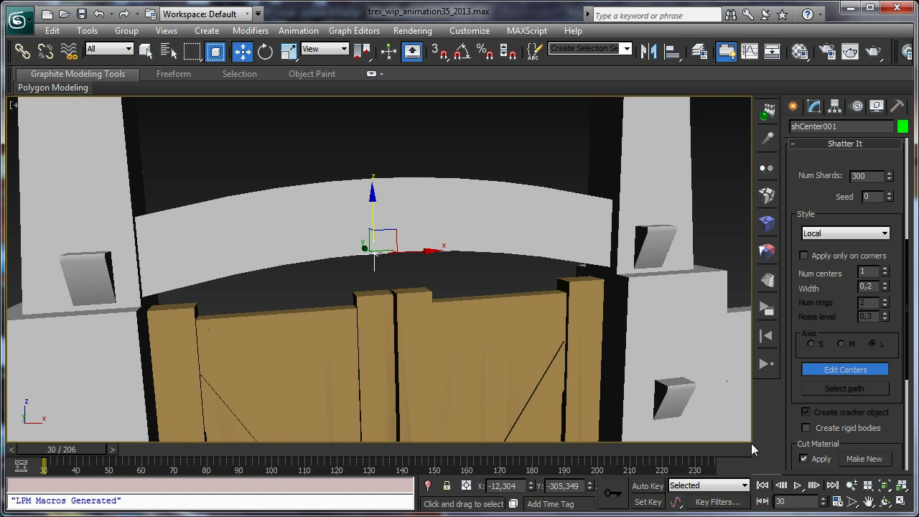
click(884, 501)
drag(324, 238, 415, 254)
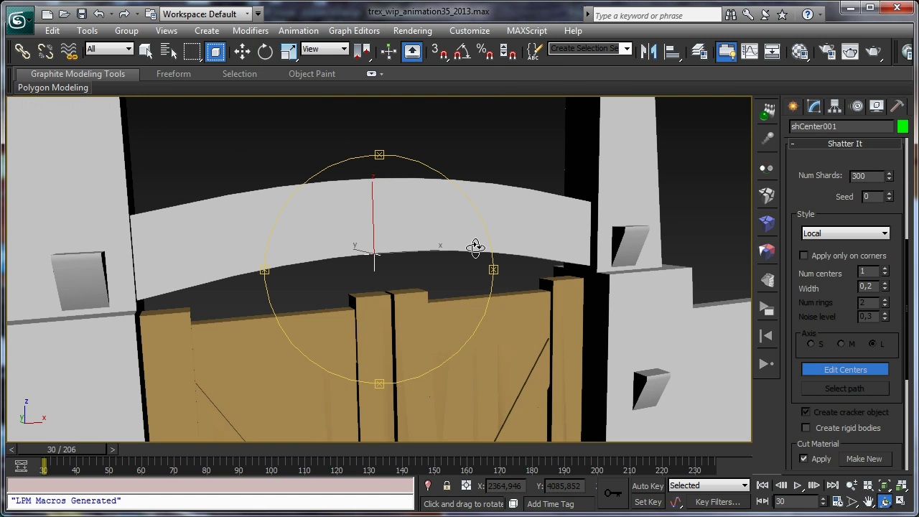
drag(897, 377, 897, 238)
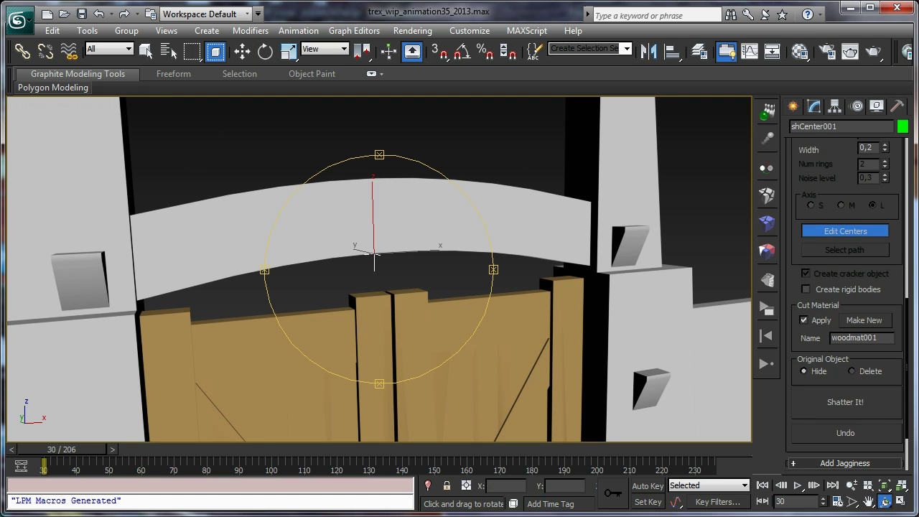
Make a new cut material named arcmat and shatter the arch into arco_shatterGroup001
click(853, 317)
drag(874, 340, 811, 334)
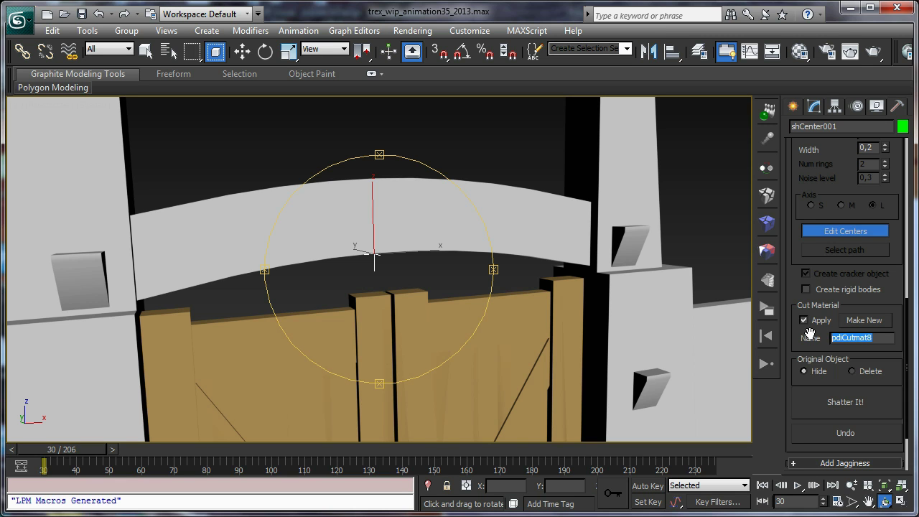
text(arcmat)
drag(858, 337, 809, 332)
drag(898, 199, 869, 167)
click(827, 379)
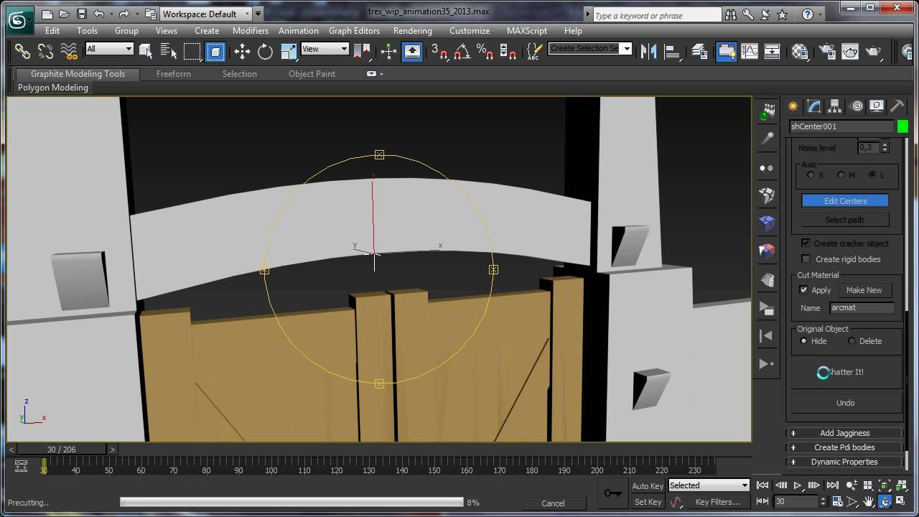
alt+middle_drag(393, 281, 392, 283)
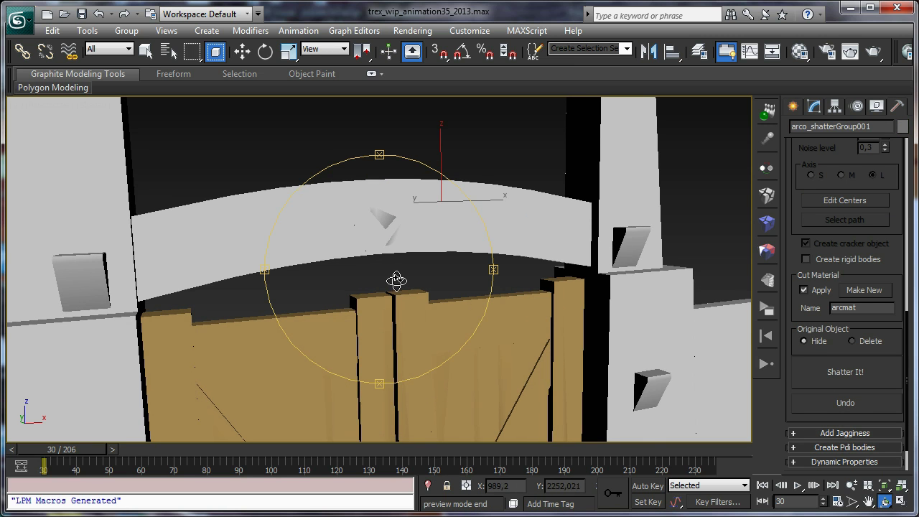
alt+middle_drag(312, 208, 305, 251)
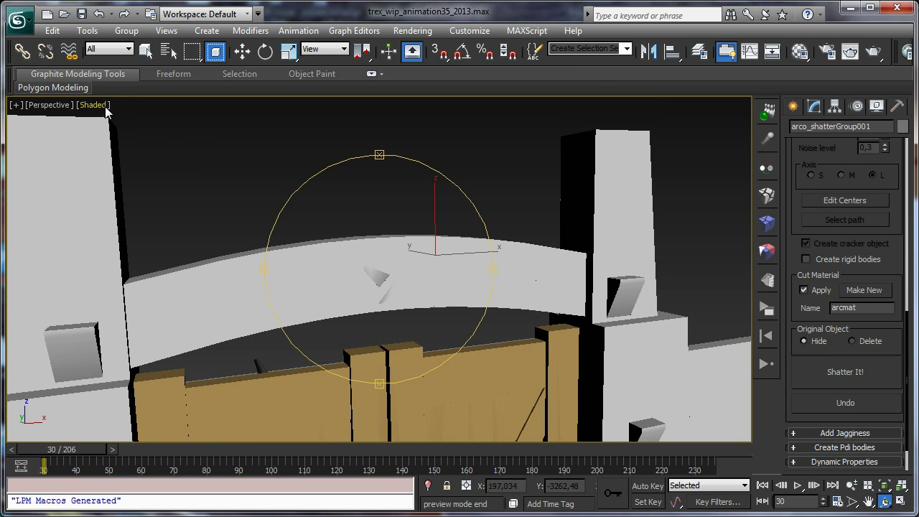
Turn on Edged Faces shading and zoom in on the shattered arch
click(99, 105)
click(176, 168)
scroll(313, 205, up, 4)
scroll(418, 239, up, 2)
alt+middle_drag(417, 240, 349, 261)
Create a fracture body named 'arc' from the arch fragments and show its stress view
click(146, 49)
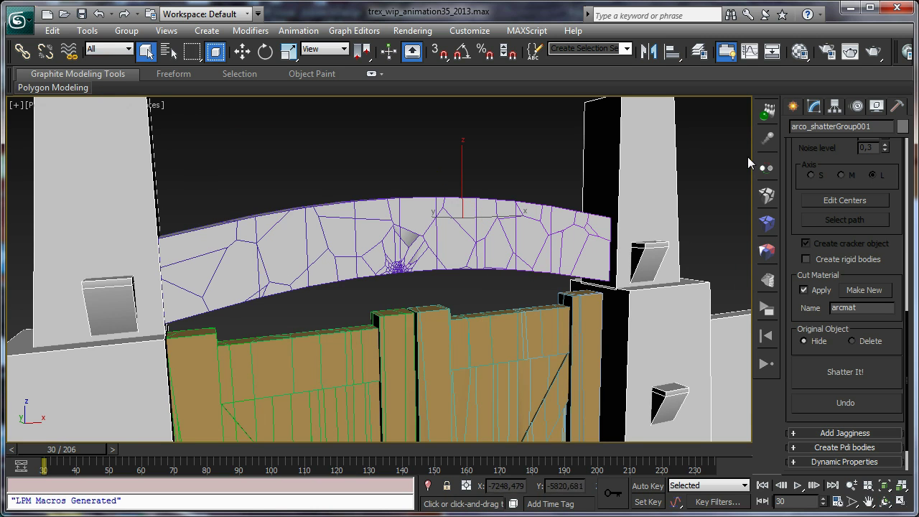
click(767, 223)
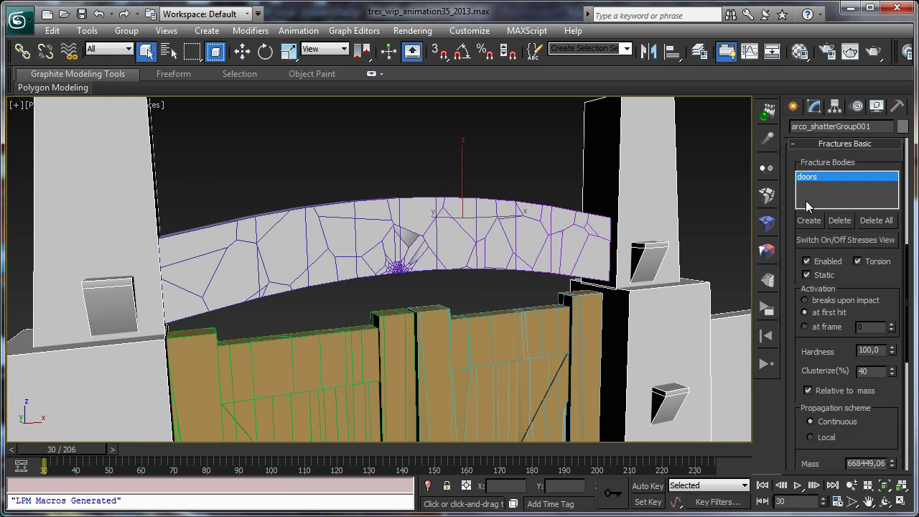
click(301, 249)
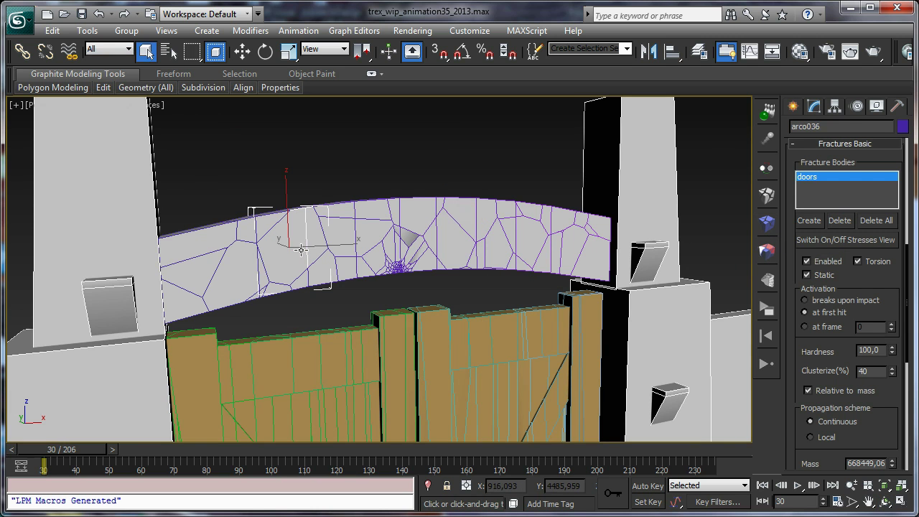
click(811, 220)
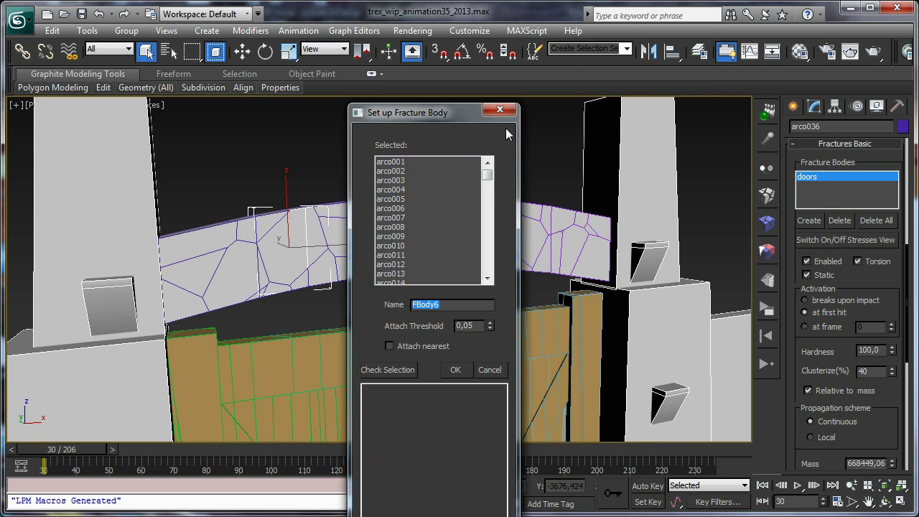
drag(484, 117, 648, 30)
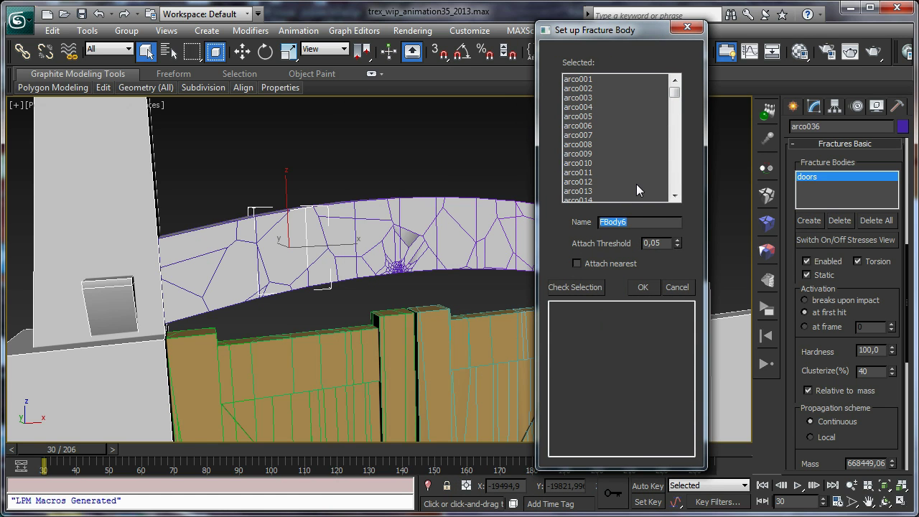
text(arc)
click(650, 288)
click(851, 239)
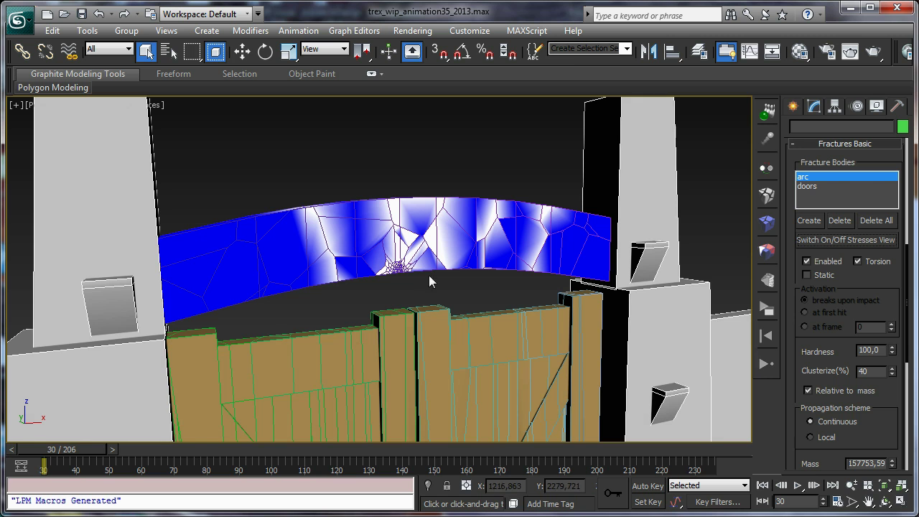
Try clusterize values on the arc fracture body, leaving it at 0
right_click(891, 374)
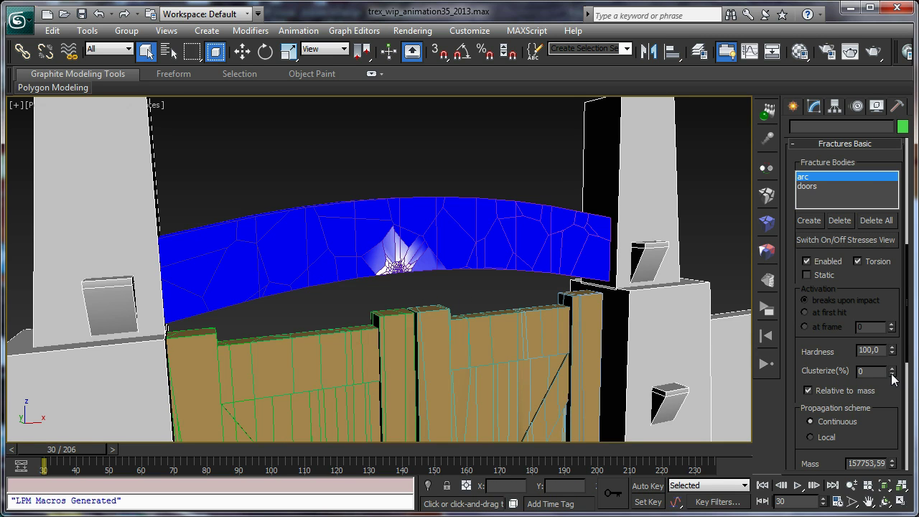
scroll(494, 217, up, 3)
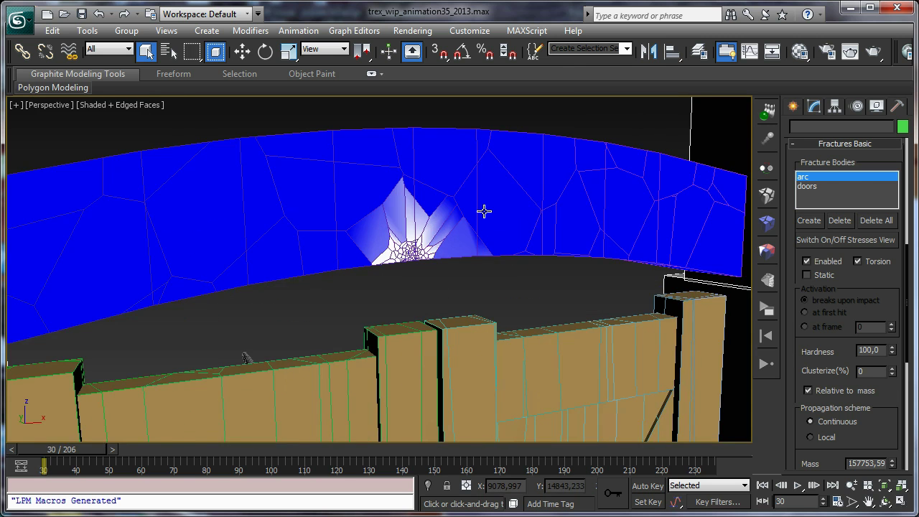
scroll(484, 211, down, 3)
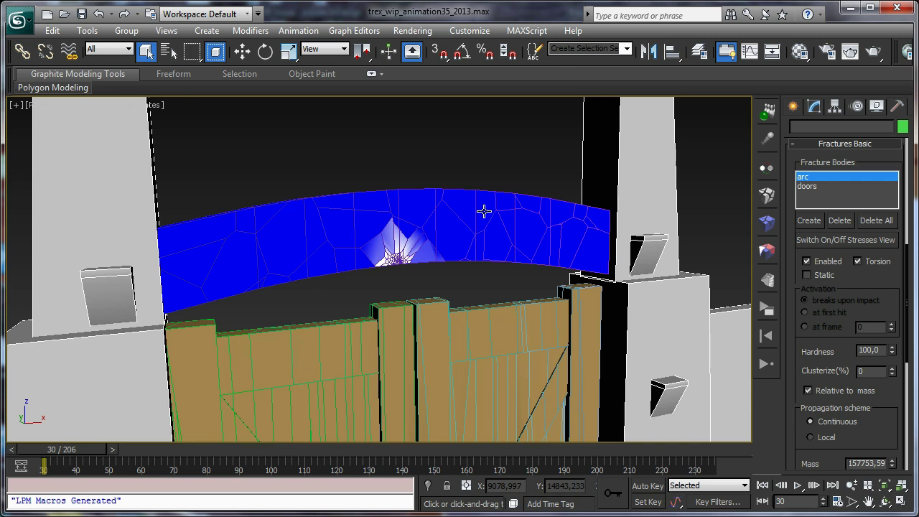
click(892, 367)
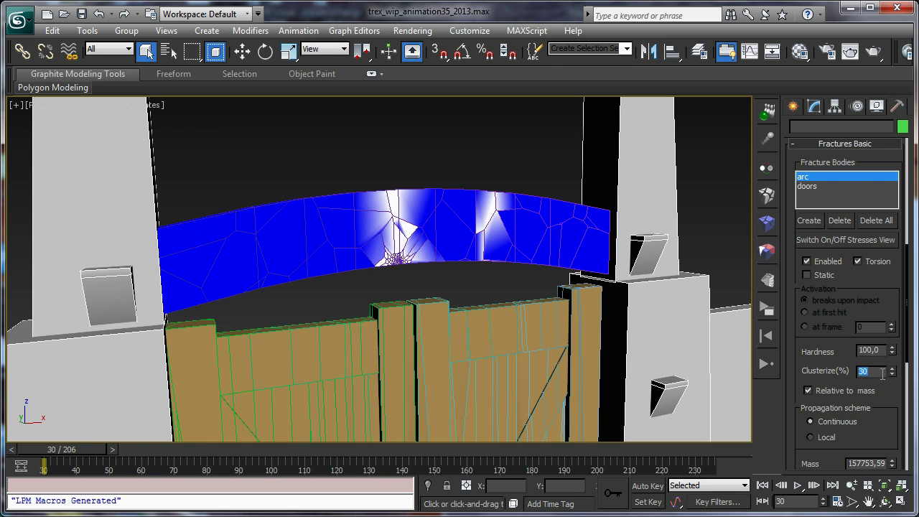
scroll(448, 287, up, 4)
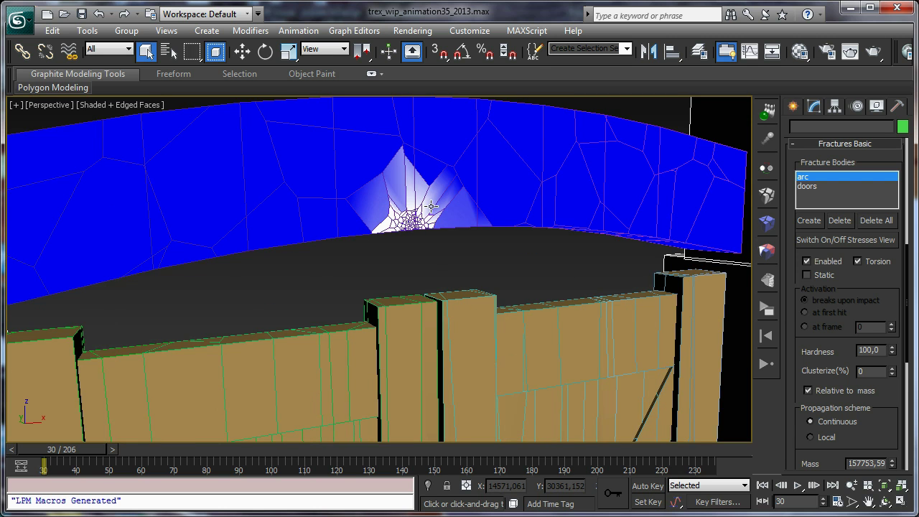
scroll(424, 239, down, 5)
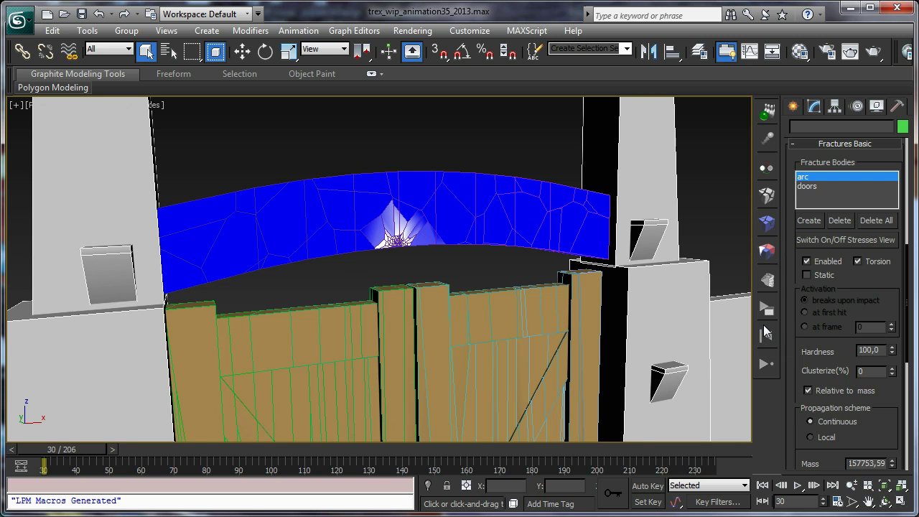
Set the arc's hardness to 200 and make it Static
double_click(880, 349)
text(200)
key(Return)
click(806, 273)
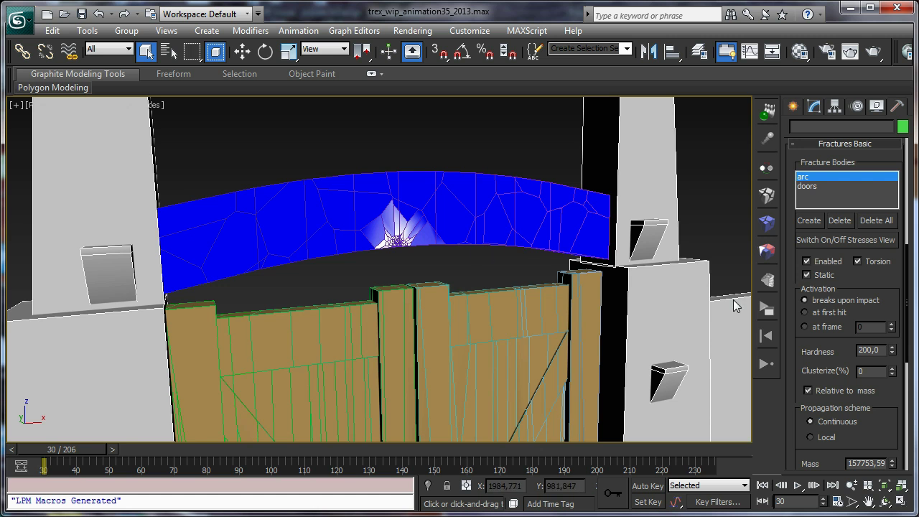
Hide the arc's stress view, reframe the whole gate and switch off Edged Faces
click(828, 240)
middle_drag(504, 295, 517, 265)
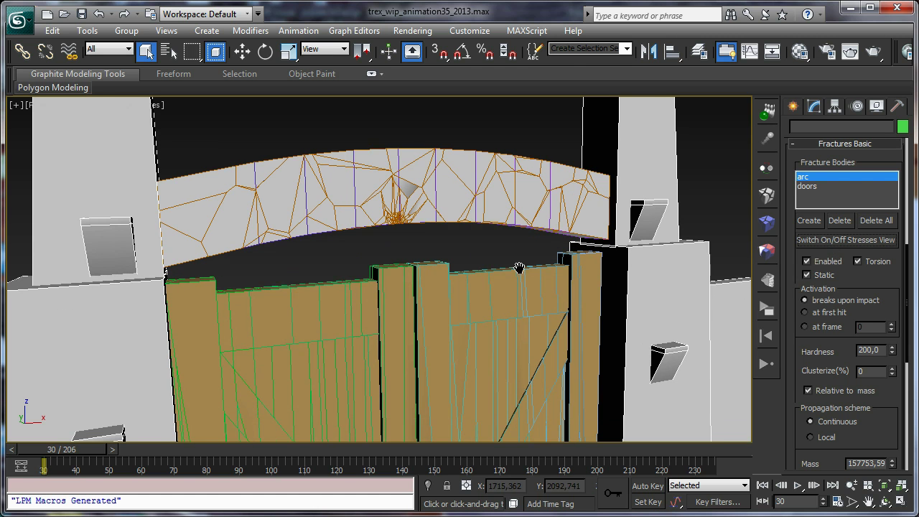
scroll(544, 145, down, 5)
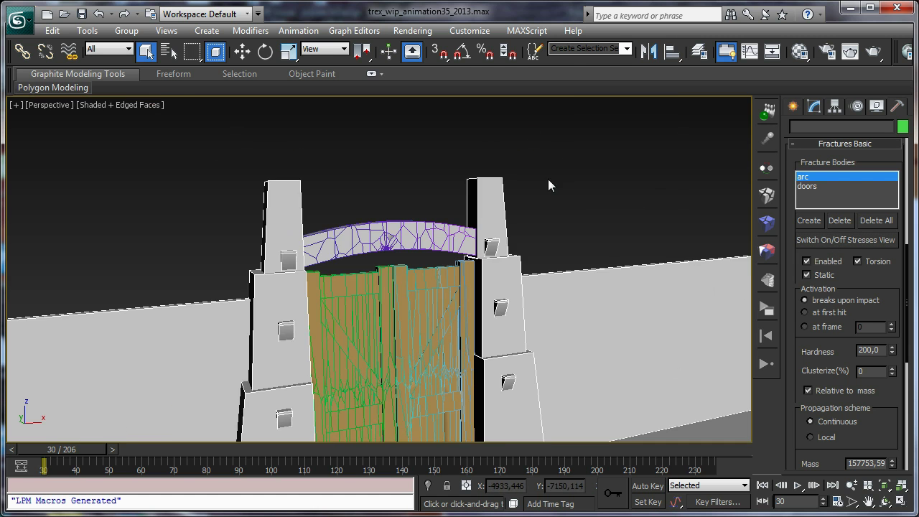
scroll(552, 173, up, 2)
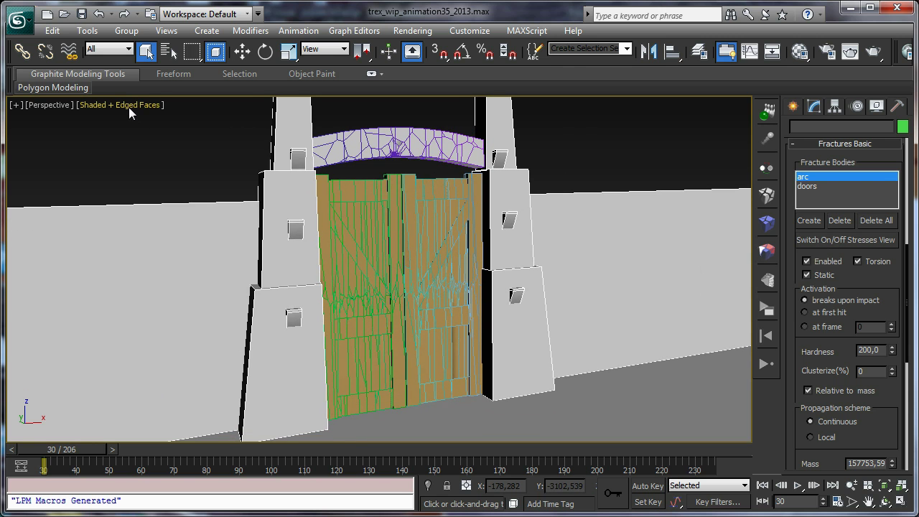
click(128, 107)
click(183, 174)
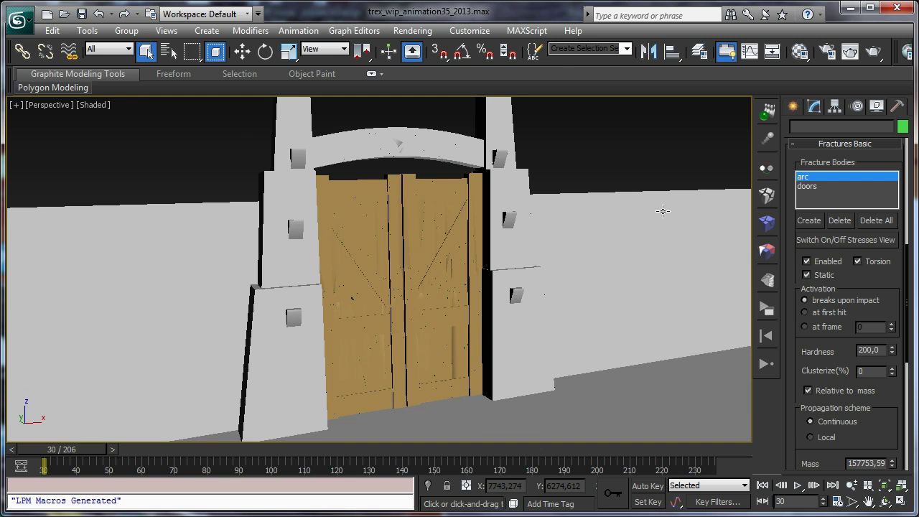
middle_drag(540, 249, 551, 253)
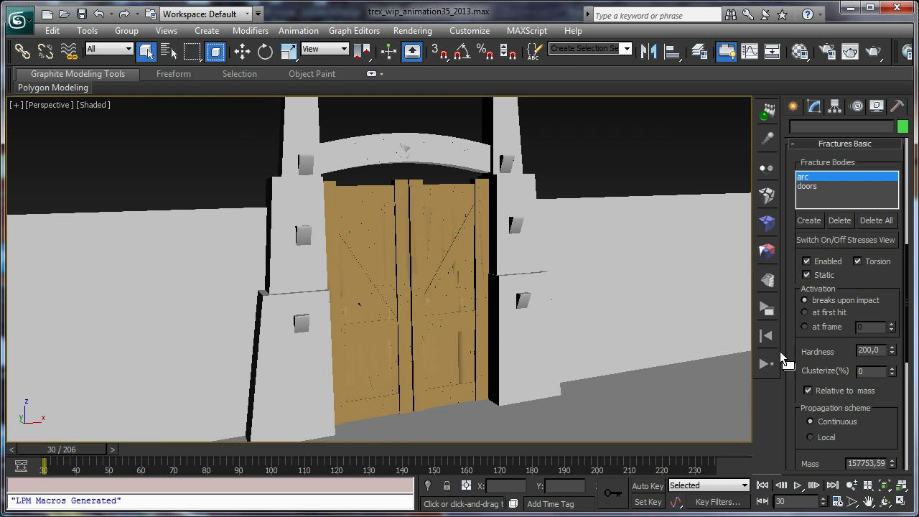
scroll(814, 431, down, 10)
Reset and run the fracture simulation, stopping near frame 70
click(811, 452)
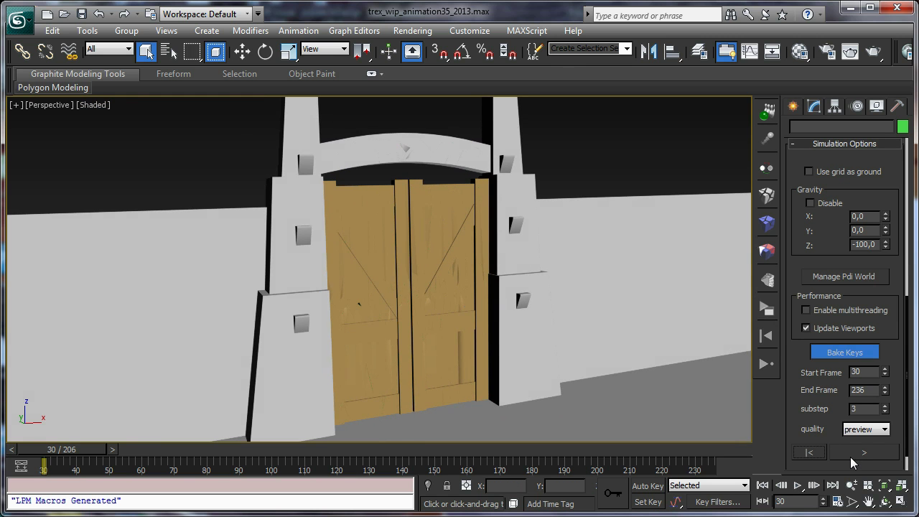
click(850, 457)
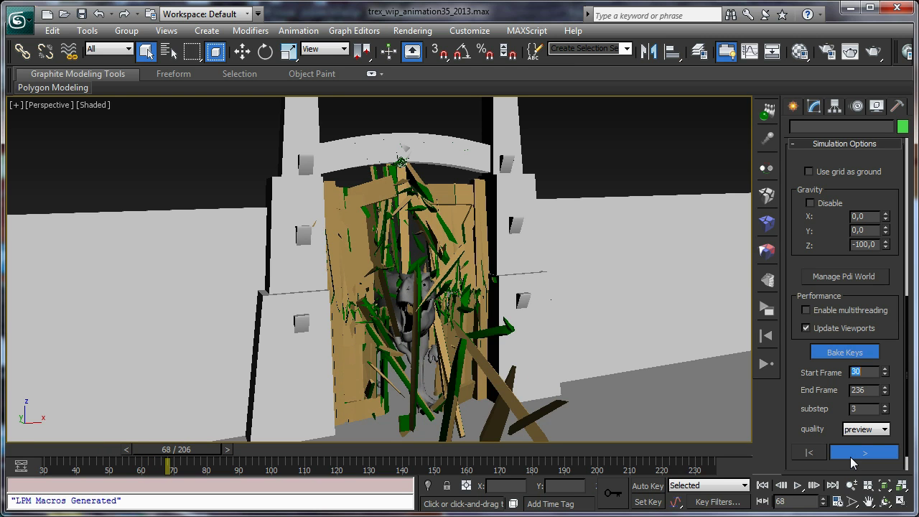
click(849, 454)
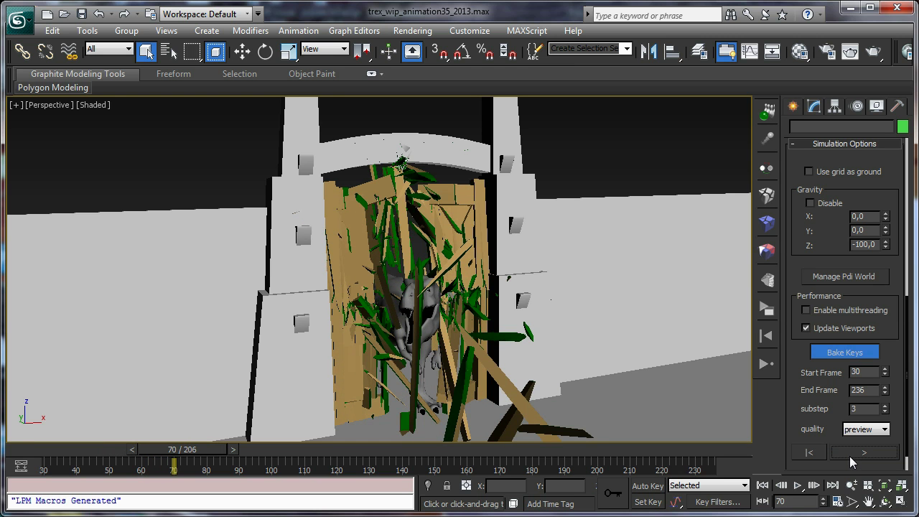
Zoom in on the gate and scrub to frame 73 to inspect the splintered doors
alt+middle_drag(448, 206, 453, 312)
scroll(435, 261, up, 5)
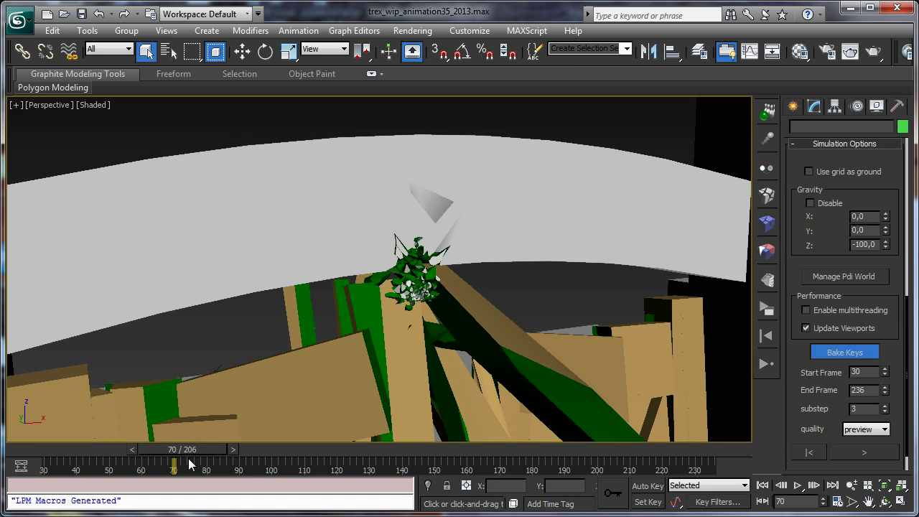
mouse_move(186, 450)
mouse_down()
mouse_move(159, 456)
mouse_move(199, 449)
mouse_up()
key(q)
middle_drag(527, 331, 527, 223)
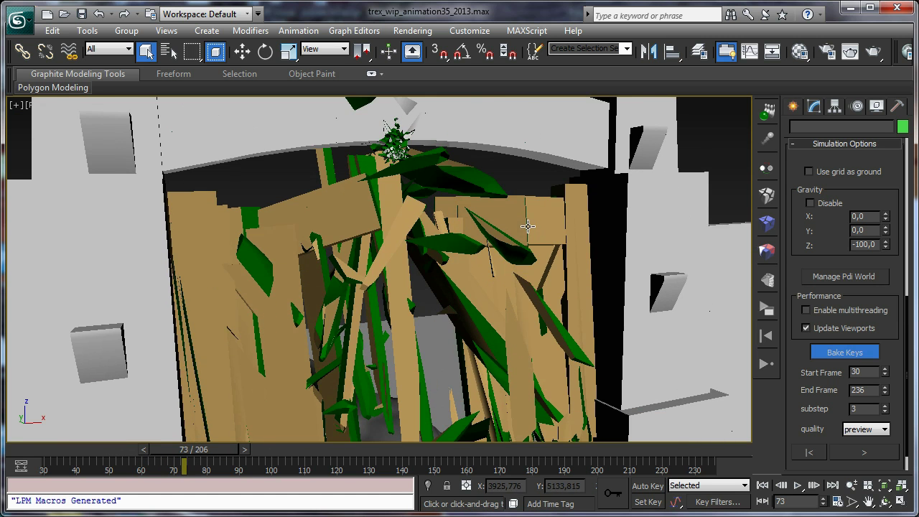
scroll(526, 226, down, 5)
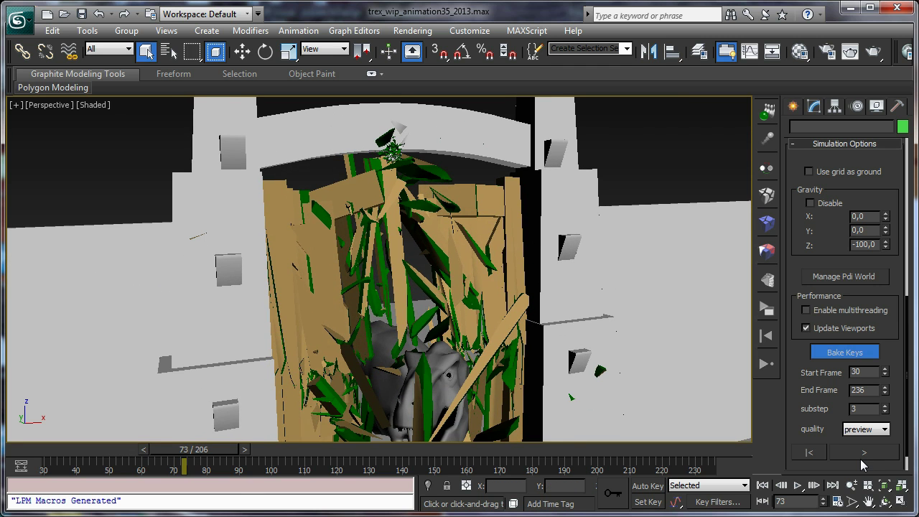
Continue simulating to about frame 125, then scrub back to the intact gate at frame 30
click(862, 458)
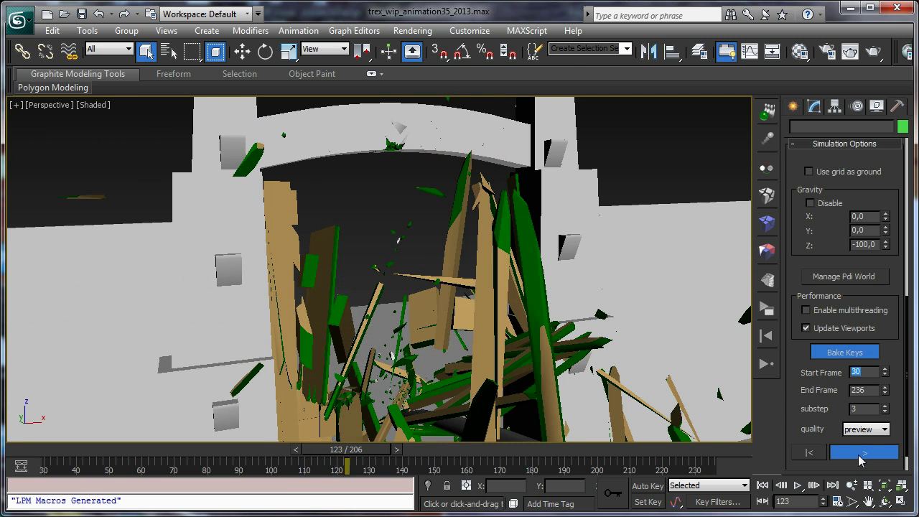
click(859, 452)
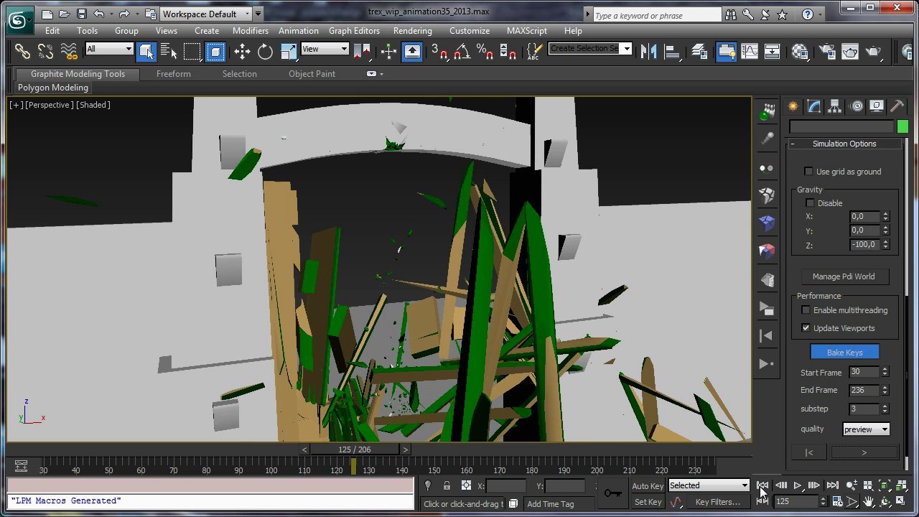
drag(355, 449, 319, 452)
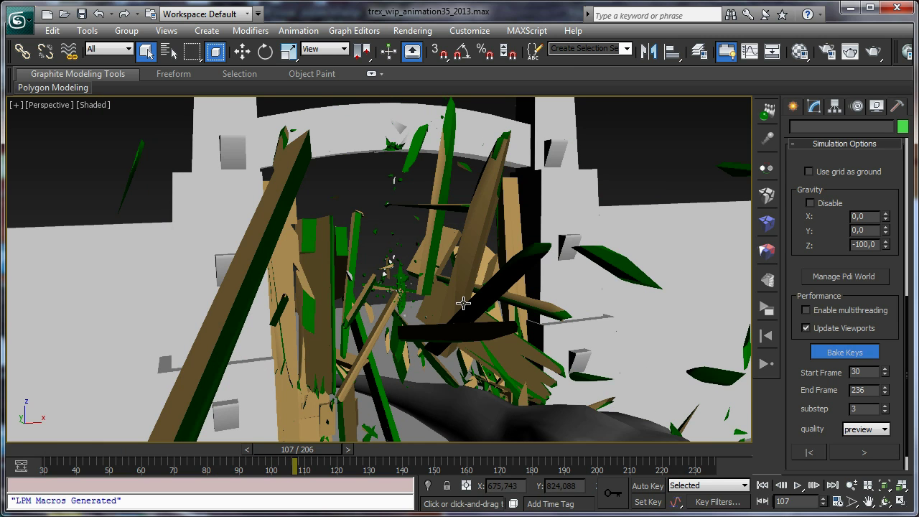
scroll(522, 294, down, 5)
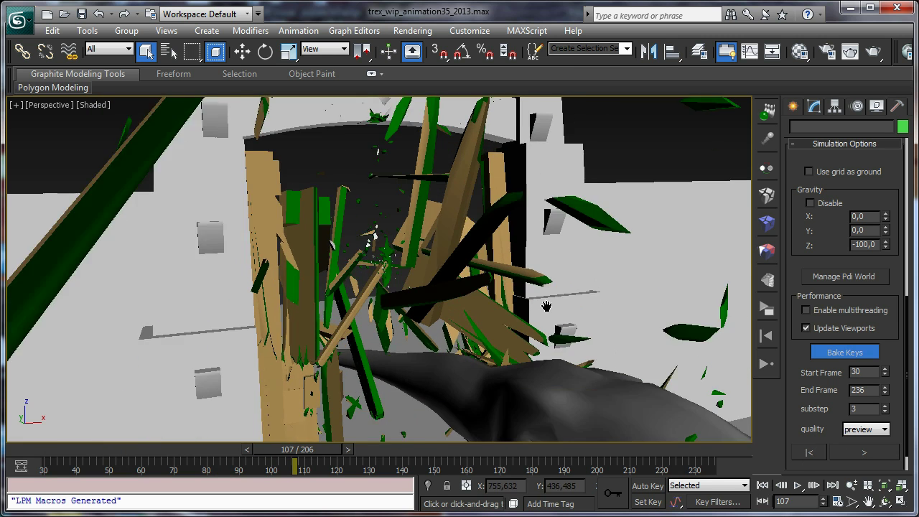
scroll(522, 294, up, 3)
scroll(522, 294, down, 5)
scroll(510, 295, up, 1)
Play the animation from the start, then rewind to the first frame
click(762, 485)
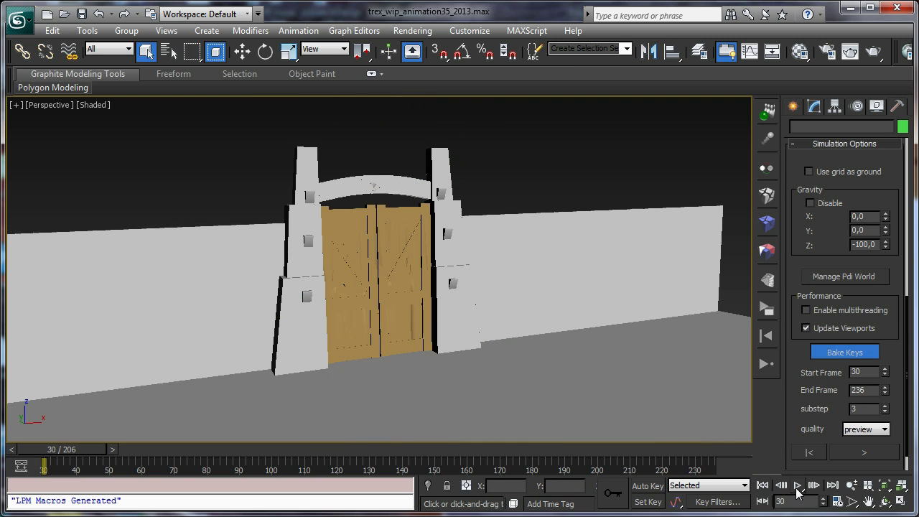
click(797, 485)
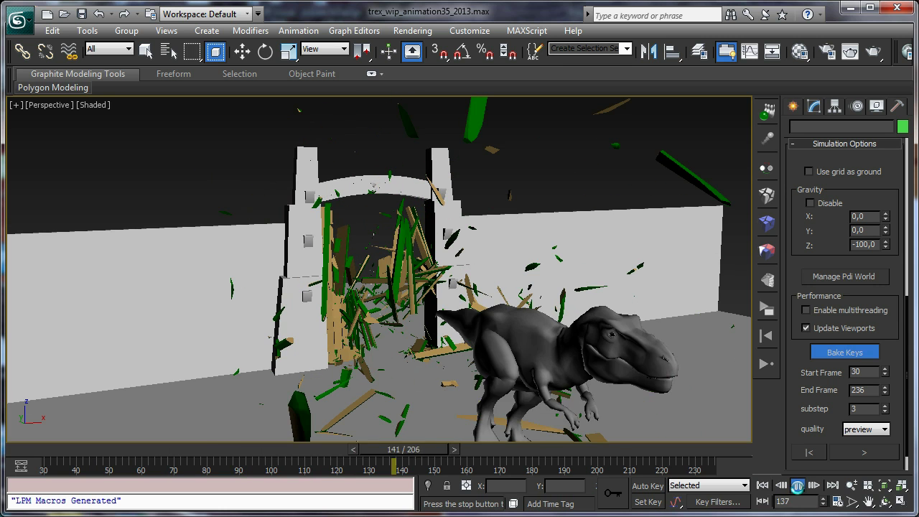
click(797, 485)
click(762, 486)
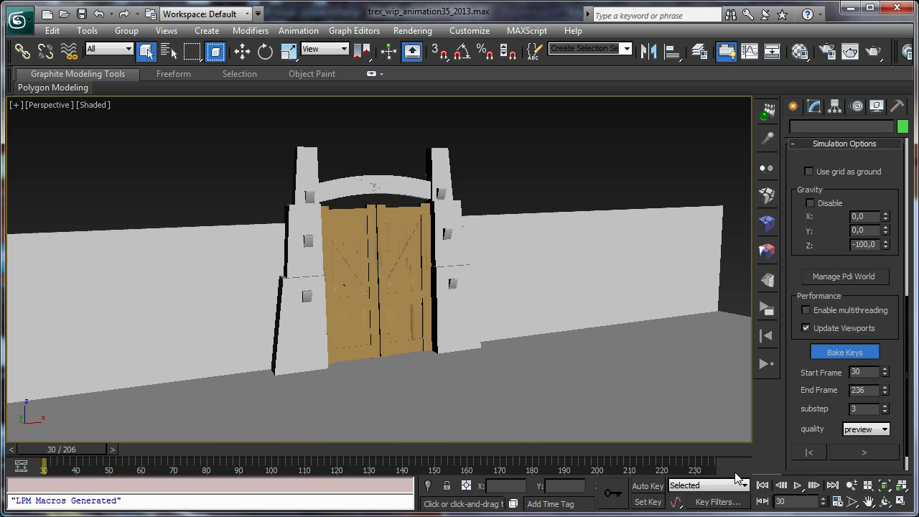
Resume the simulation from frame 101 and stop it
click(282, 451)
click(861, 454)
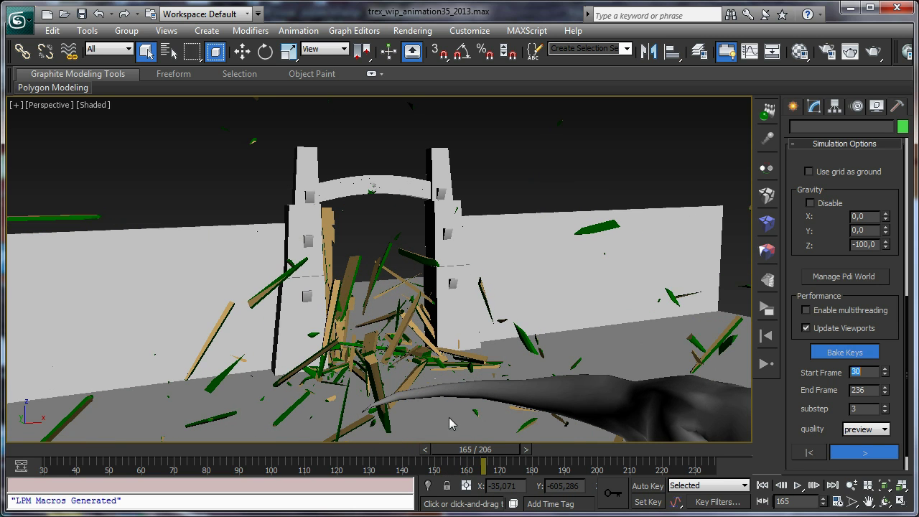
click(849, 457)
Replay the T-Rex smashing the gate from frame 30, then scrub back among the debris
click(763, 485)
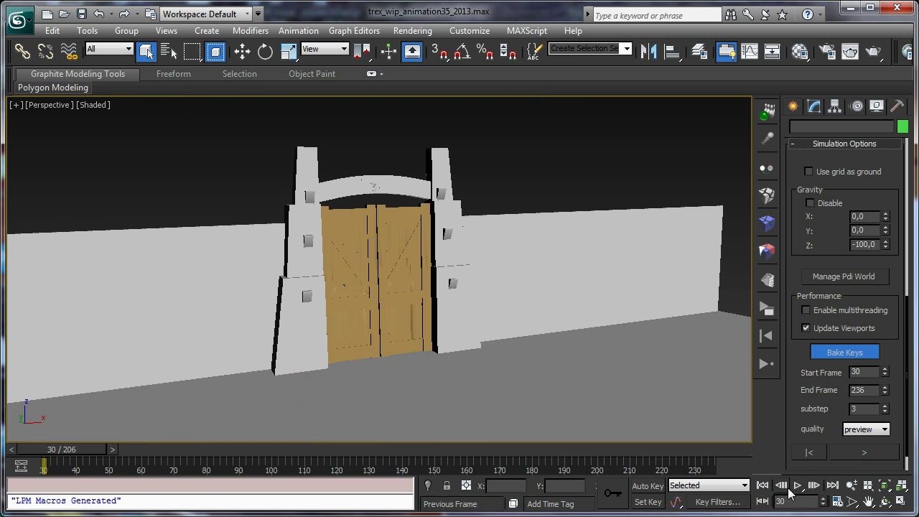
click(795, 488)
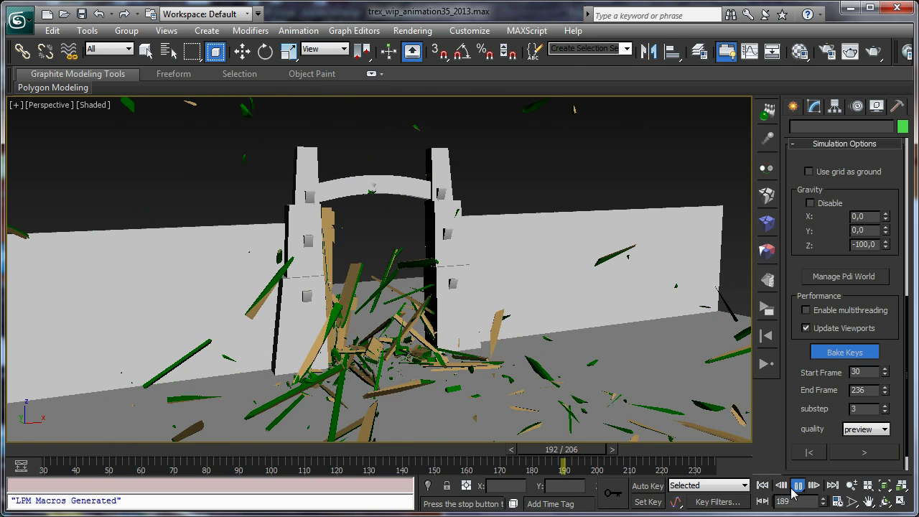
click(797, 486)
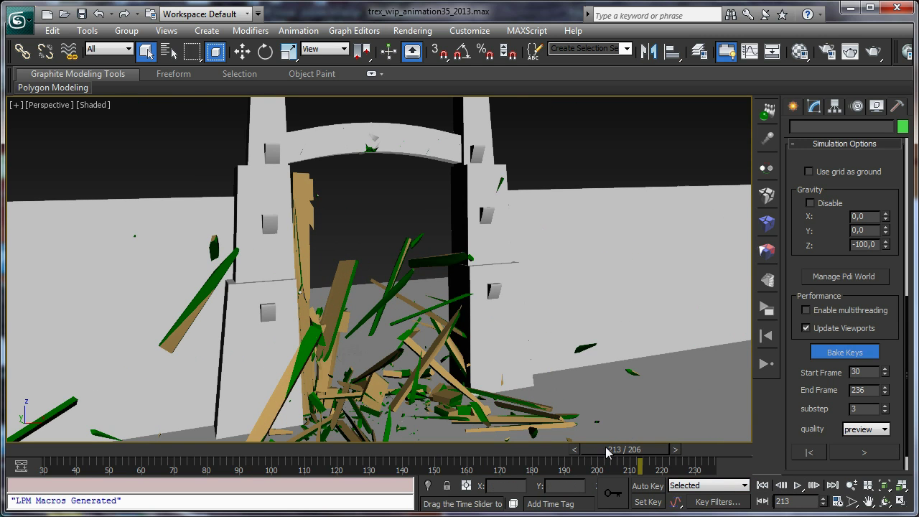
drag(607, 451, 394, 428)
Save the scene and delete all Pdi bodies from the Pdi world
key(ctrl+s)
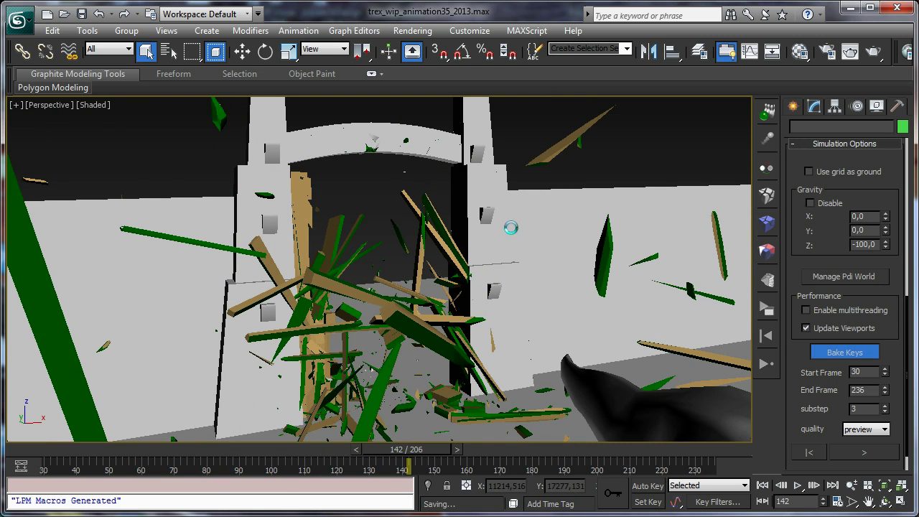
click(842, 283)
drag(444, 132, 608, 43)
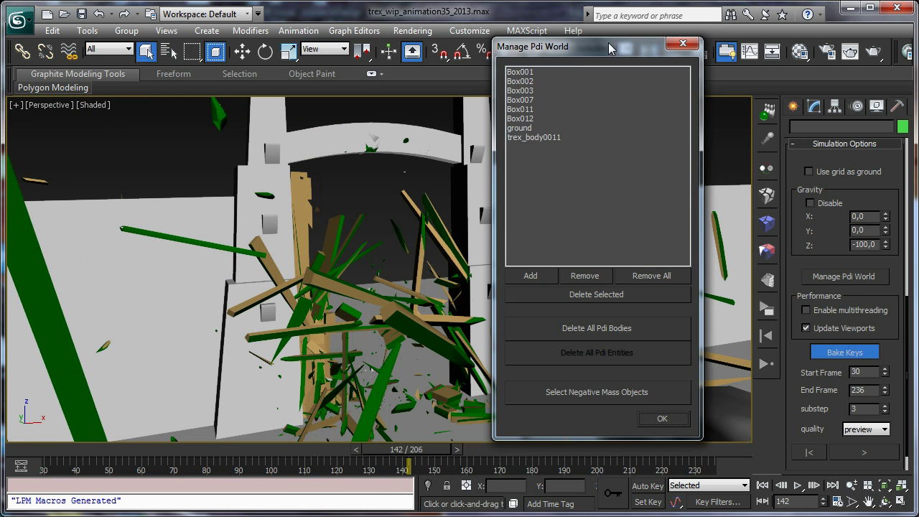
click(599, 331)
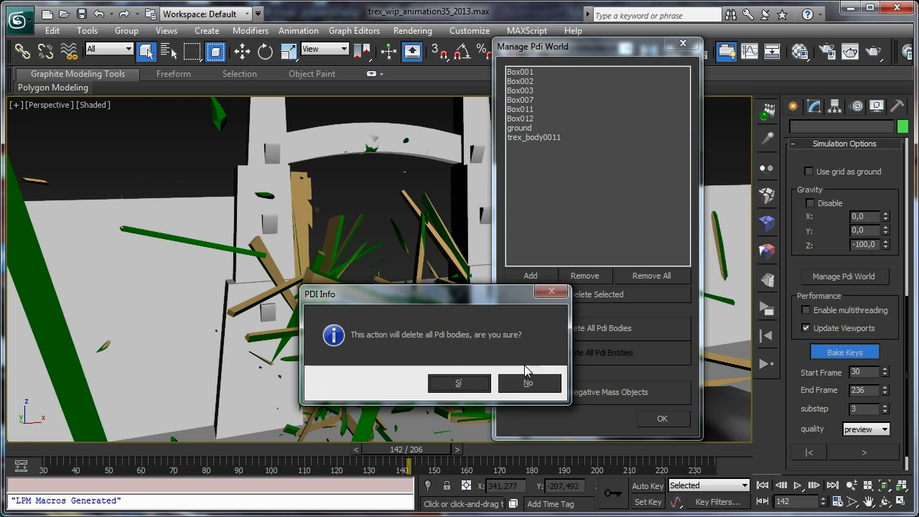
click(452, 384)
click(664, 419)
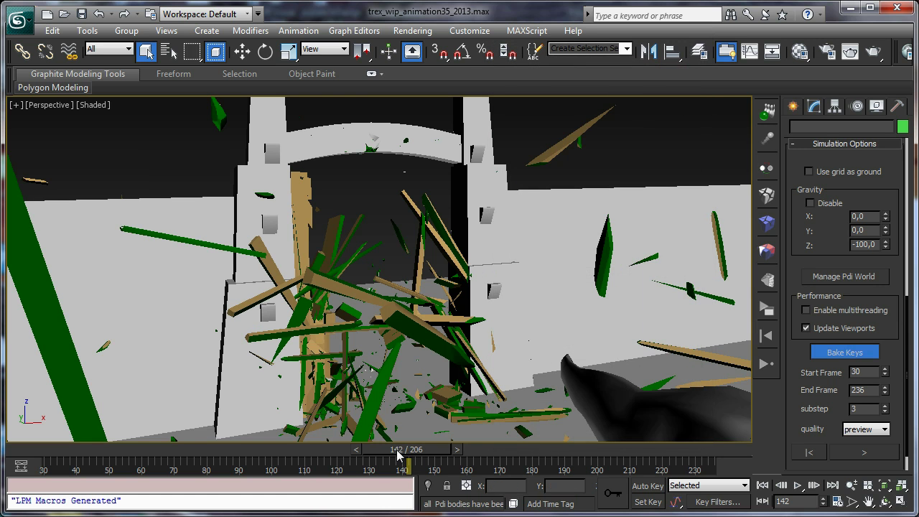
Select the leftDoor124 and rightDoor099 fragments while scrubbing toward frame 30
click(389, 325)
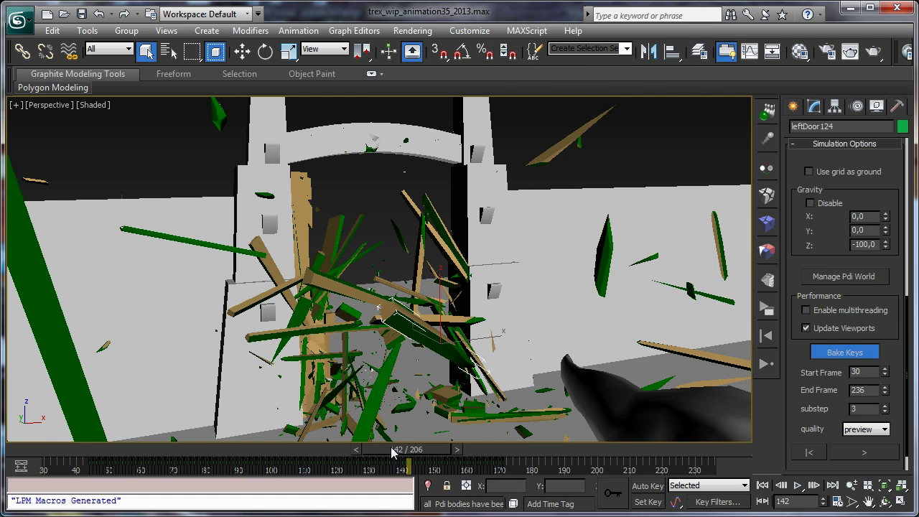
mouse_move(392, 451)
mouse_down()
mouse_move(43, 439)
mouse_move(273, 434)
mouse_move(406, 446)
mouse_move(302, 447)
mouse_move(382, 450)
mouse_up()
key(q)
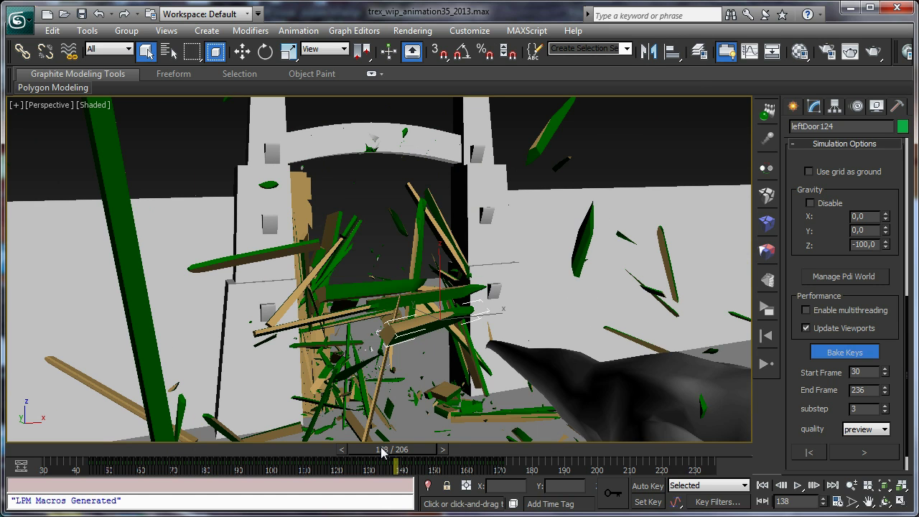
click(347, 291)
Load the fragments' multi-material Material #303 into the Material Editor by picking it from a gate fragment
click(798, 51)
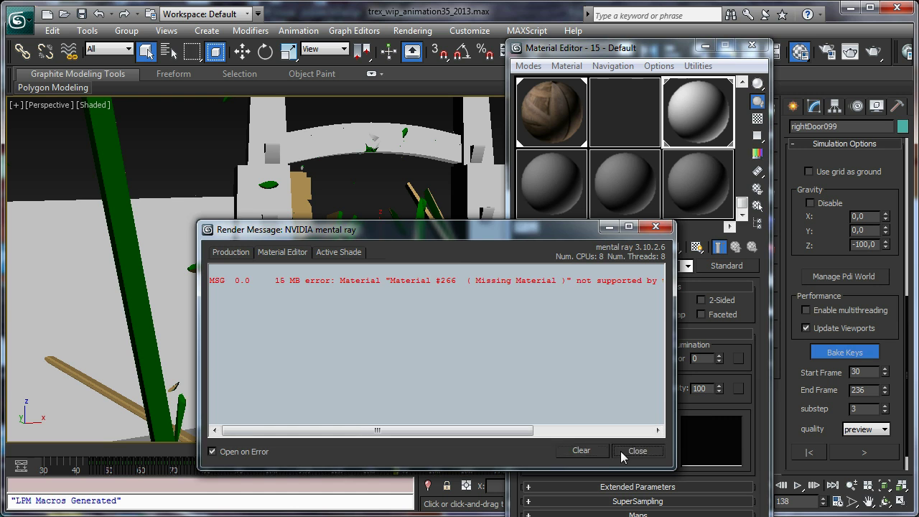
click(636, 450)
drag(637, 49, 672, 7)
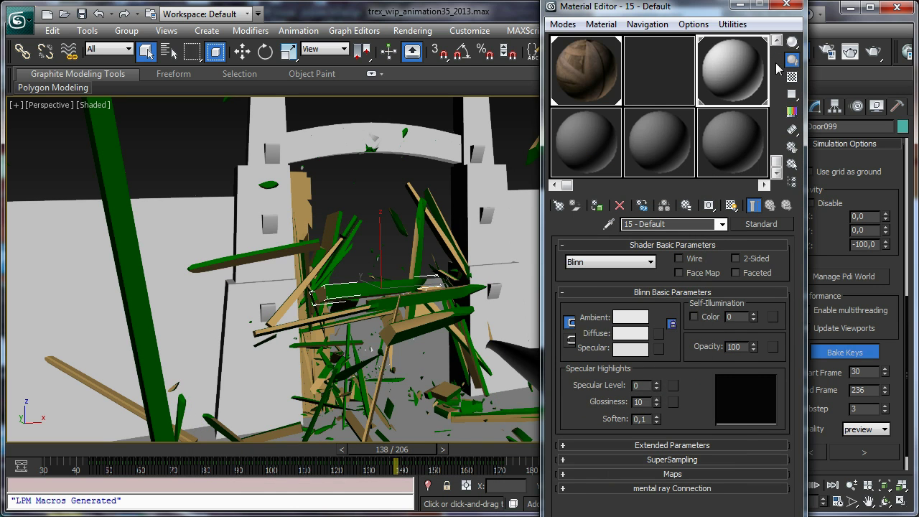
click(608, 225)
click(343, 280)
click(336, 282)
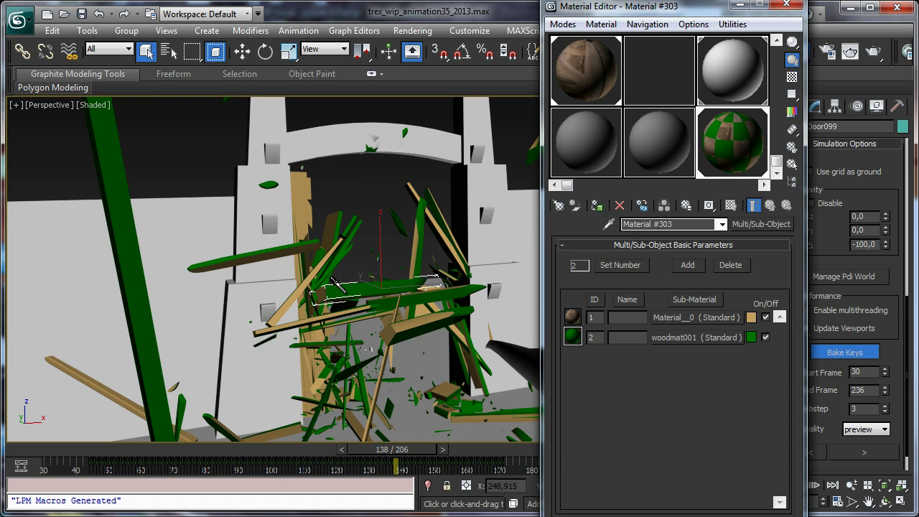
Change woodmat001's colour from green to a darker yellow at value 198
click(751, 338)
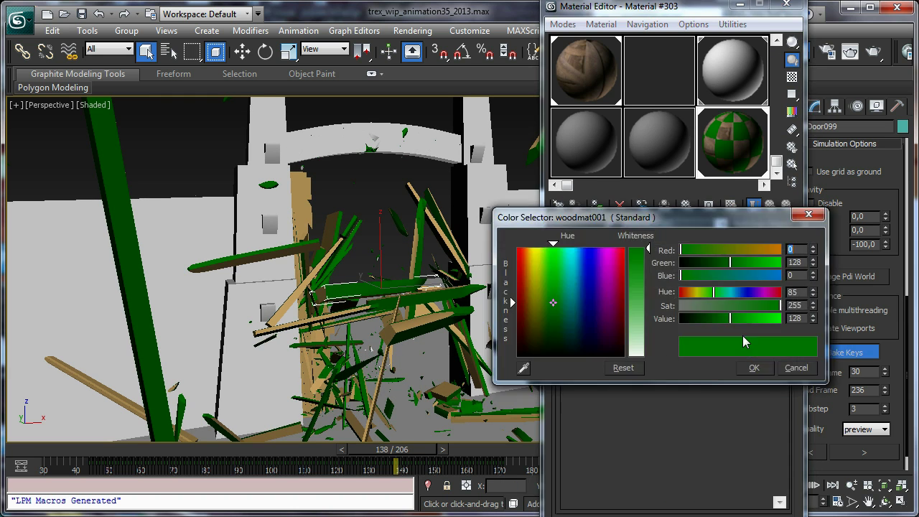
click(531, 256)
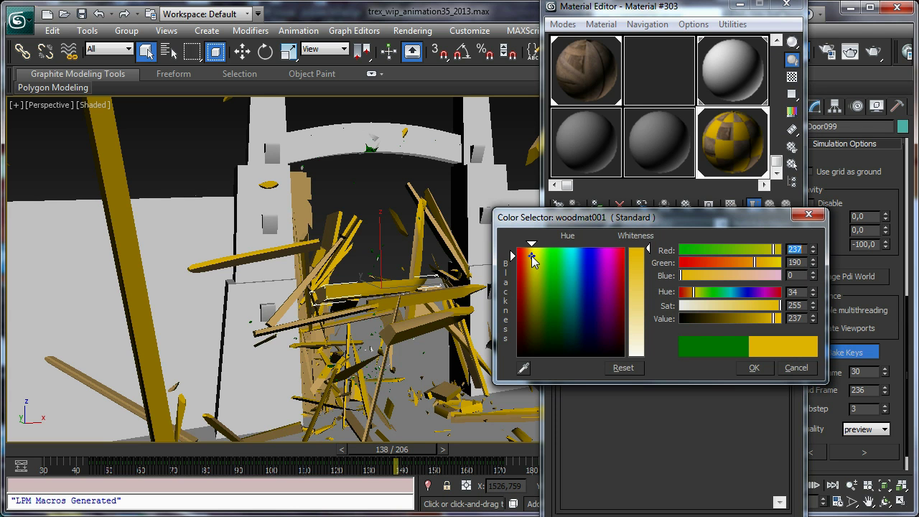
click(533, 265)
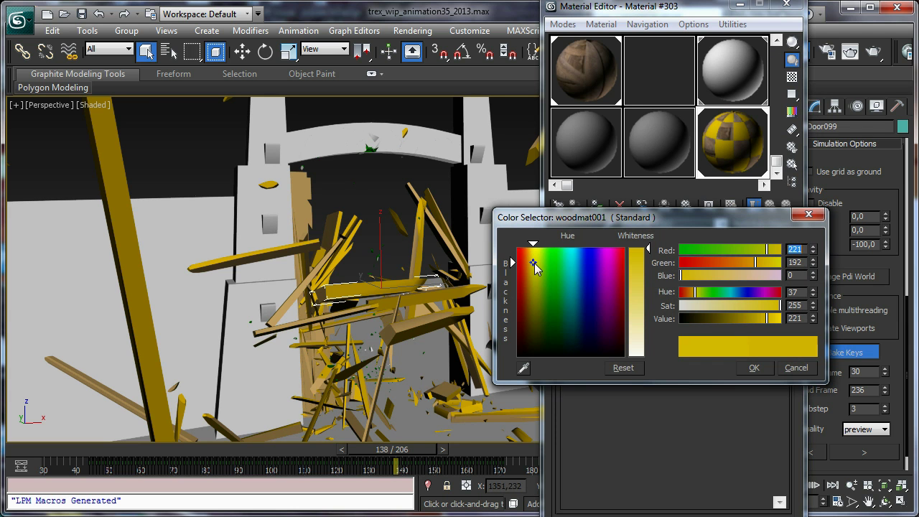
drag(763, 318, 751, 331)
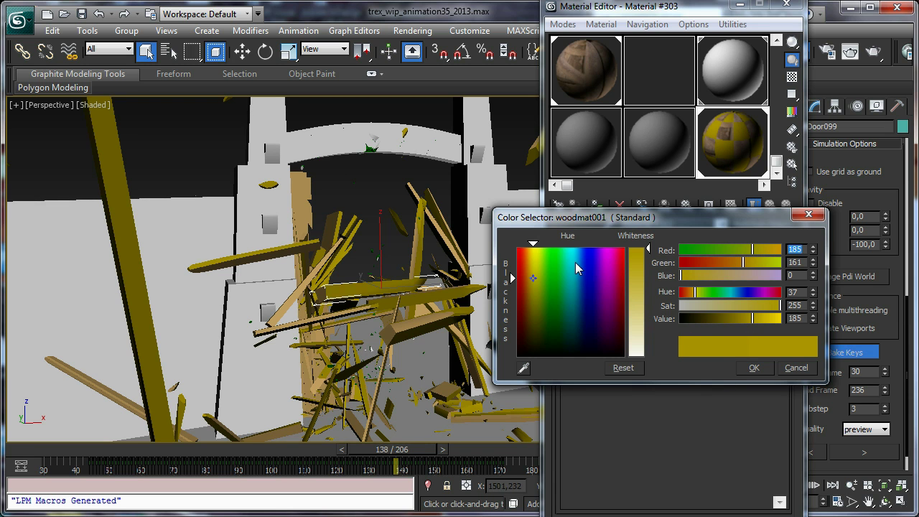
click(610, 269)
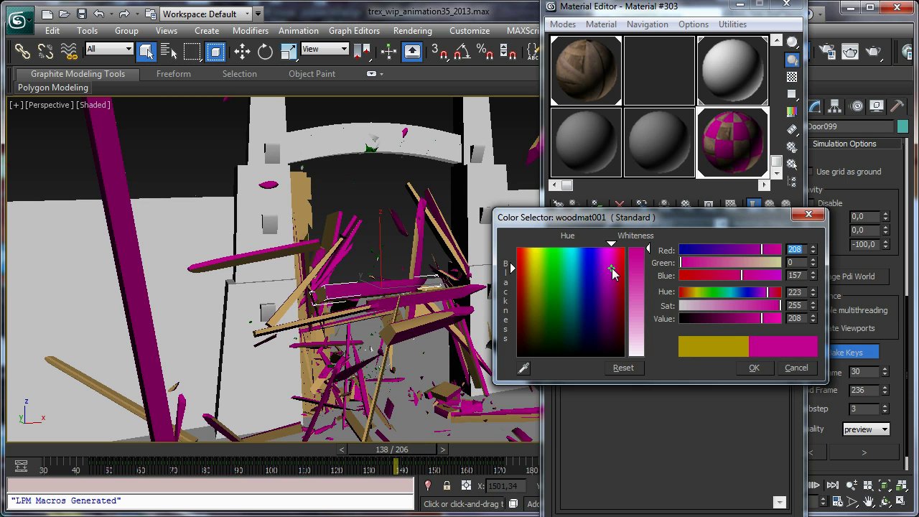
click(536, 272)
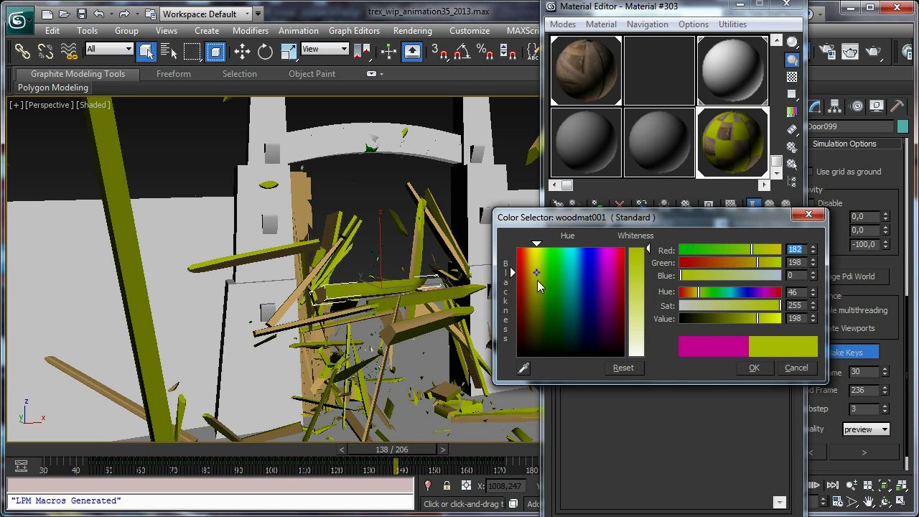
click(533, 267)
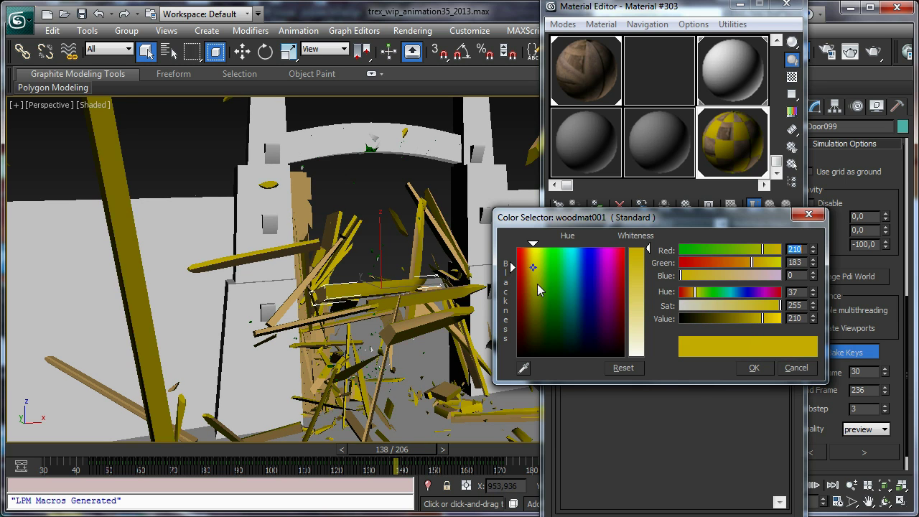
drag(763, 327, 759, 327)
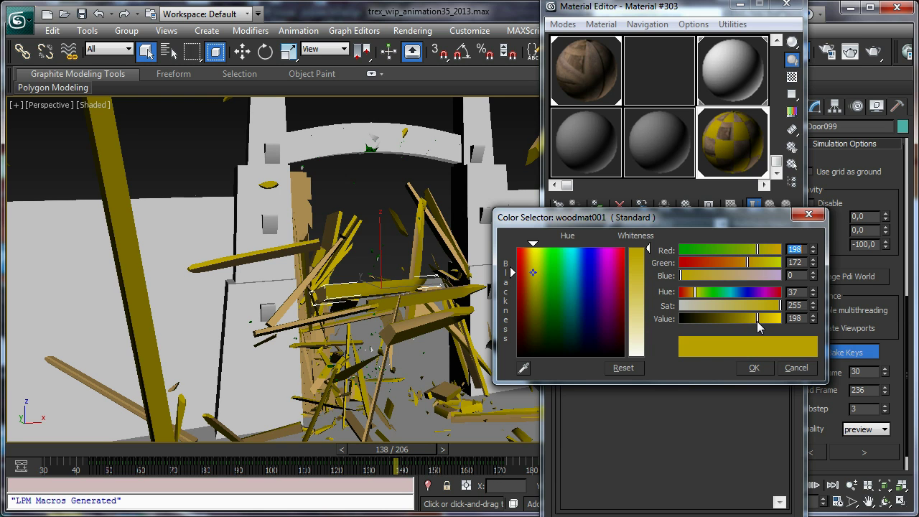
click(754, 368)
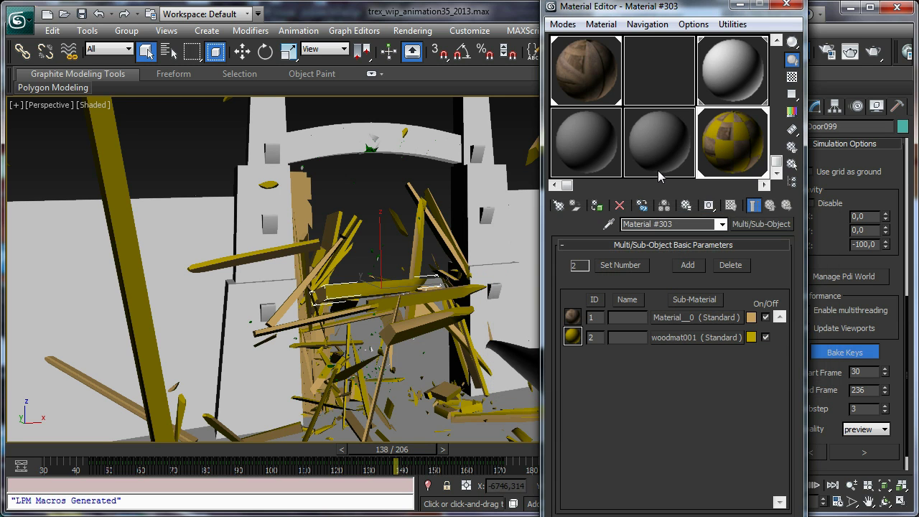
click(788, 6)
At frame 30, darken woodmat001's yellow further to value 128, giving RGB 115, 100, 0
drag(433, 452, 405, 465)
key(q)
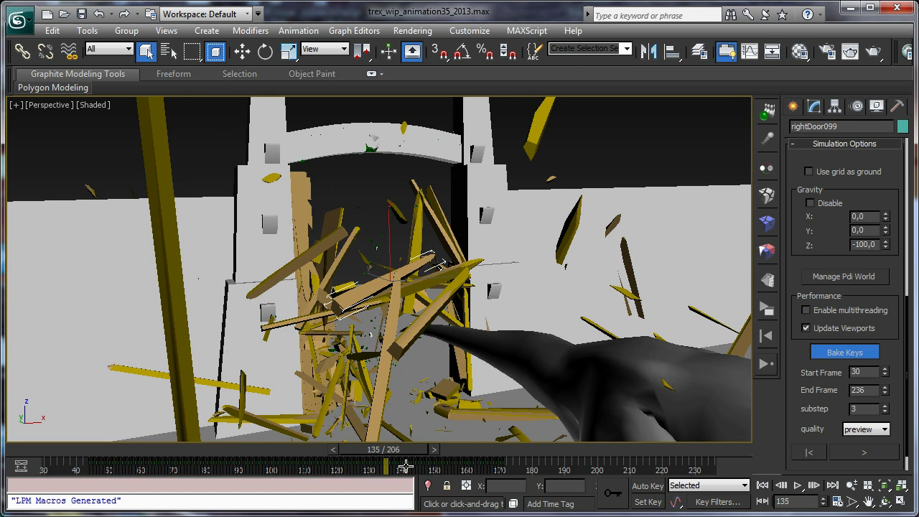
click(798, 52)
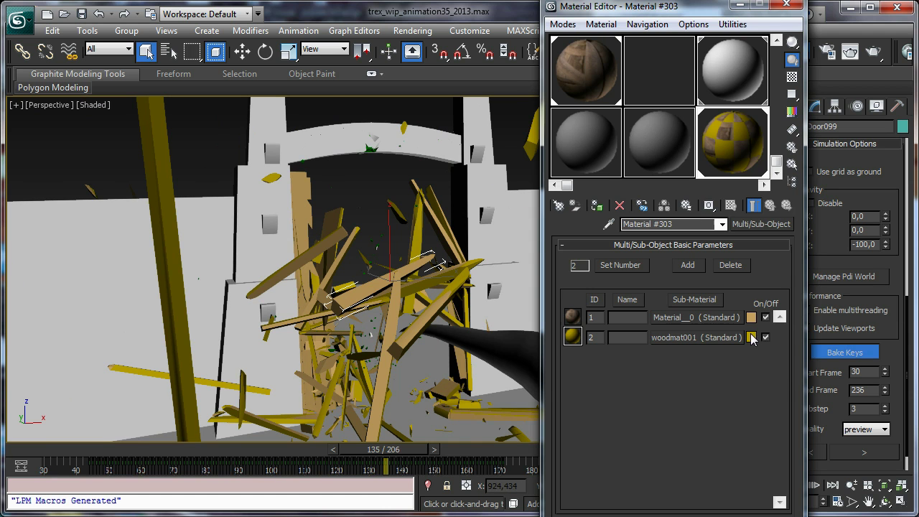
click(751, 337)
drag(756, 318, 736, 321)
click(754, 367)
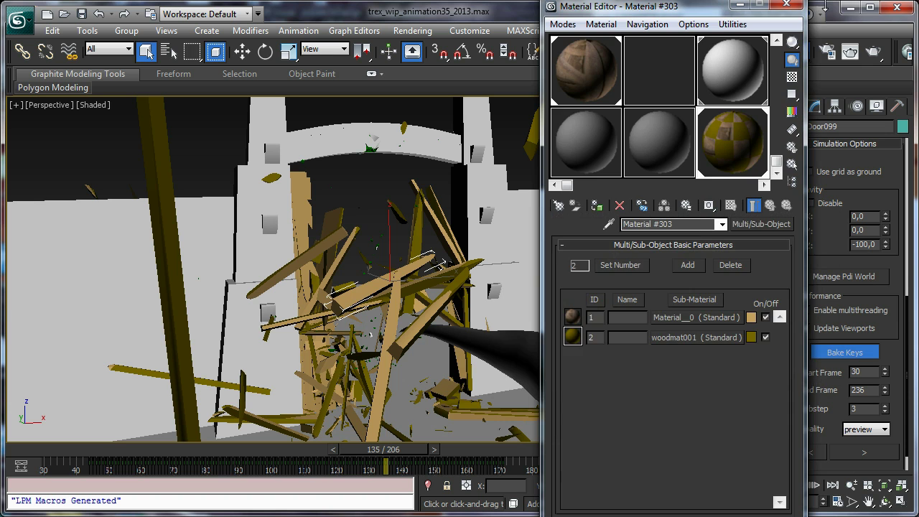
click(786, 6)
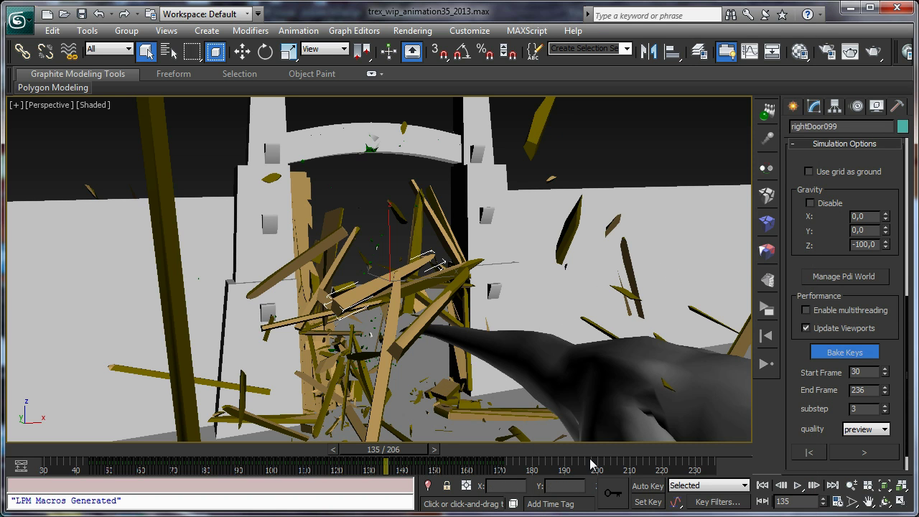
At frame 30, pick a door fragment as the Pulldownit jagginess target
click(762, 485)
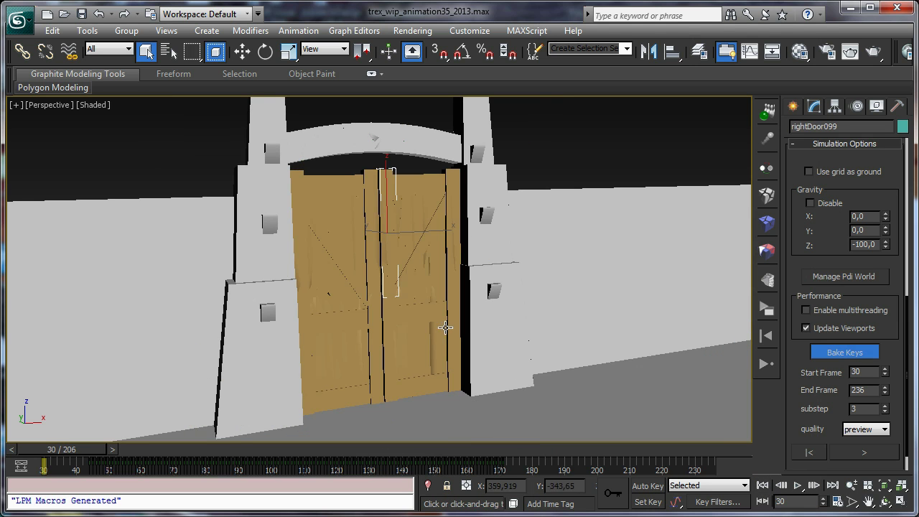
click(768, 282)
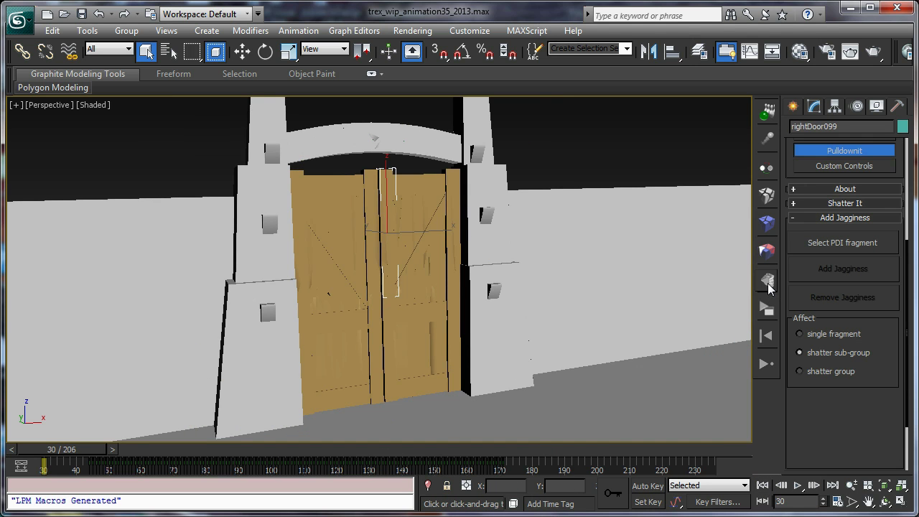
click(844, 240)
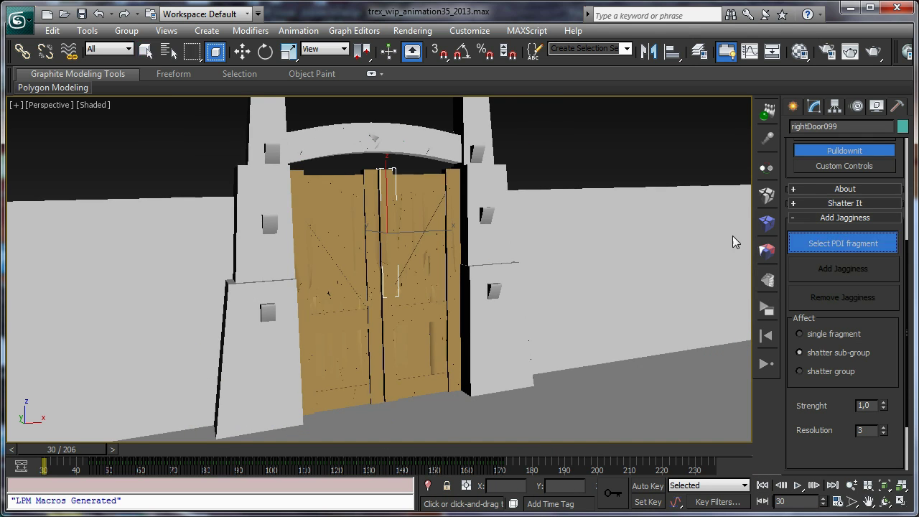
click(391, 227)
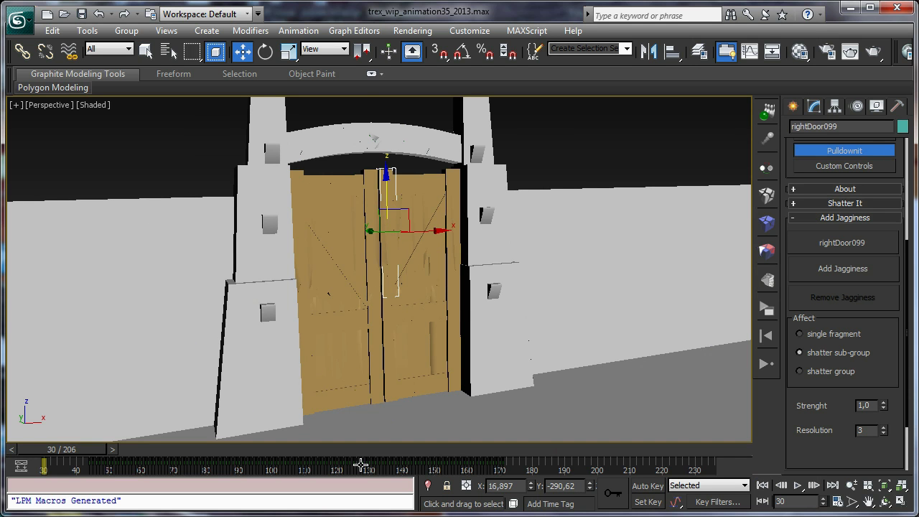
Scrub to the T-rex's impact and pan around the shattered door to show the whole T-rex
drag(81, 447, 343, 460)
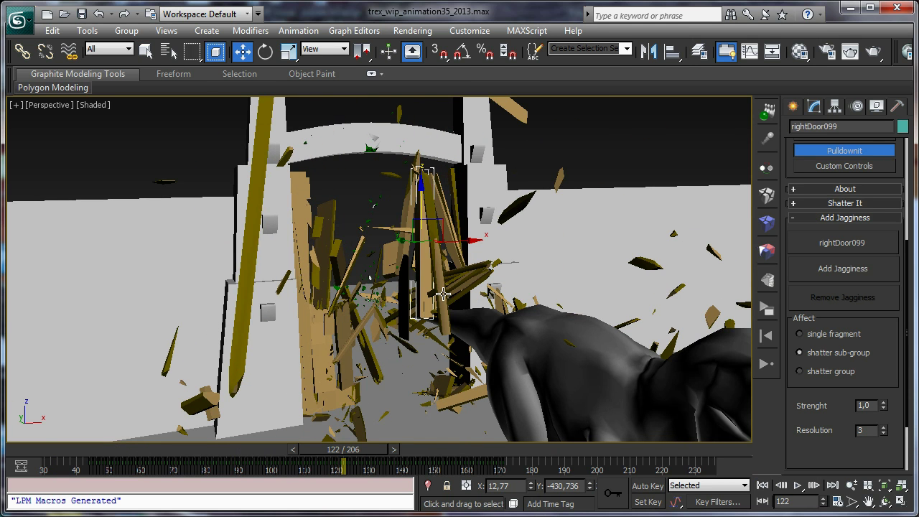
scroll(412, 313, up, 5)
scroll(431, 282, down, 3)
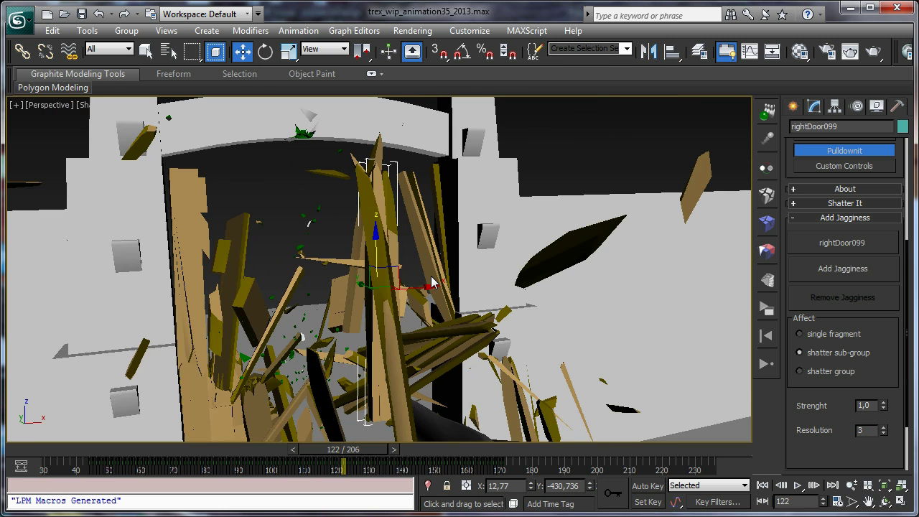
scroll(393, 298, up, 4)
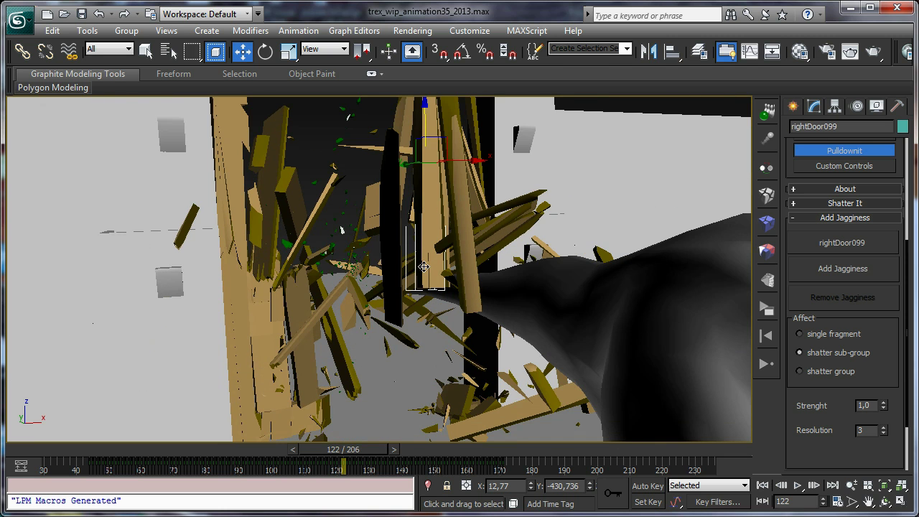
scroll(411, 270, down, 3)
middle_drag(410, 270, 416, 215)
scroll(427, 301, up, 3)
middle_drag(541, 285, 368, 168)
scroll(455, 333, down, 5)
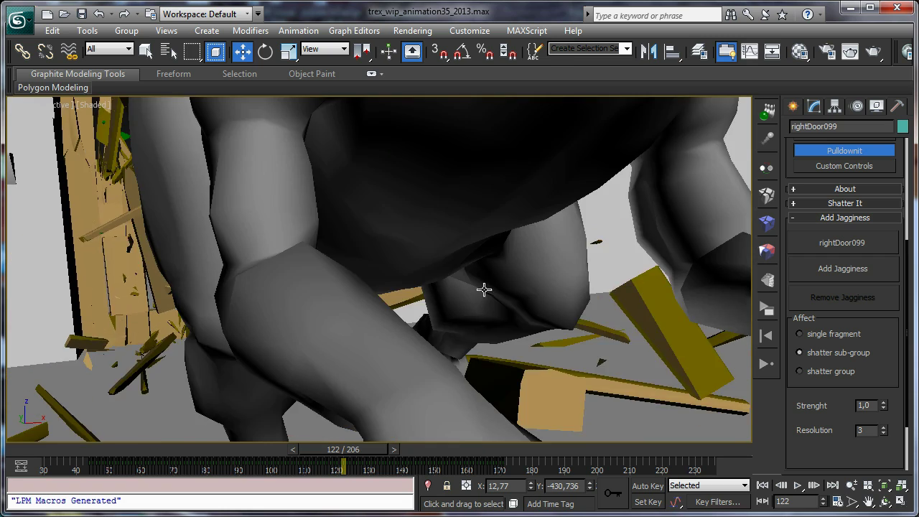
middle_drag(484, 300, 463, 209)
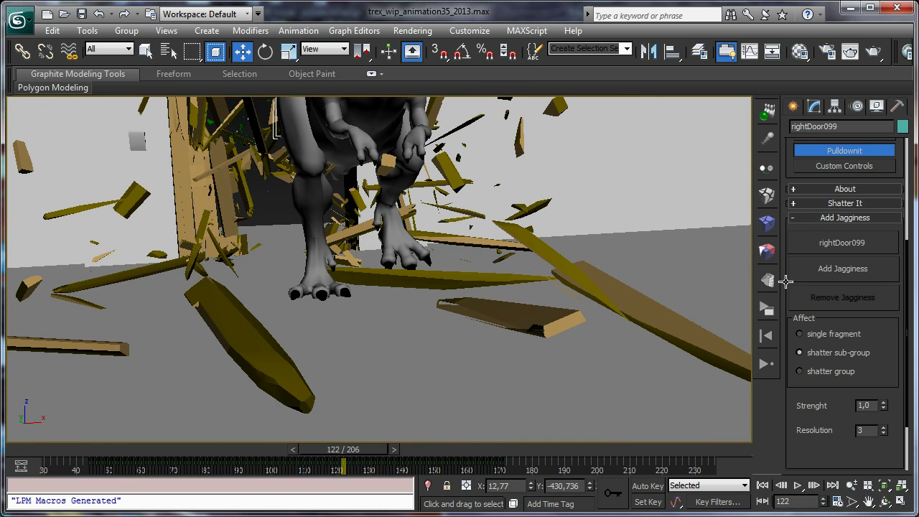
Make the plank rightDoor009 near the T-rex's feet the jagginess target and frame it
click(455, 278)
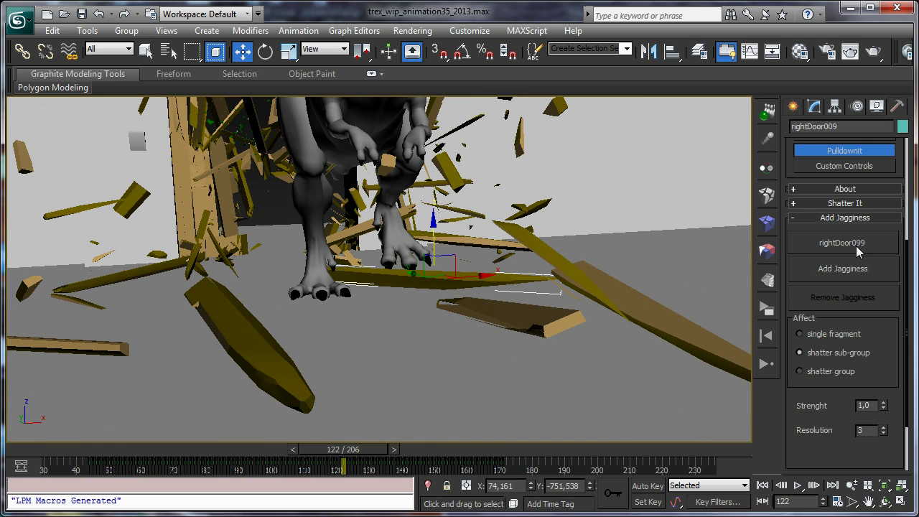
click(852, 246)
click(399, 280)
key(z)
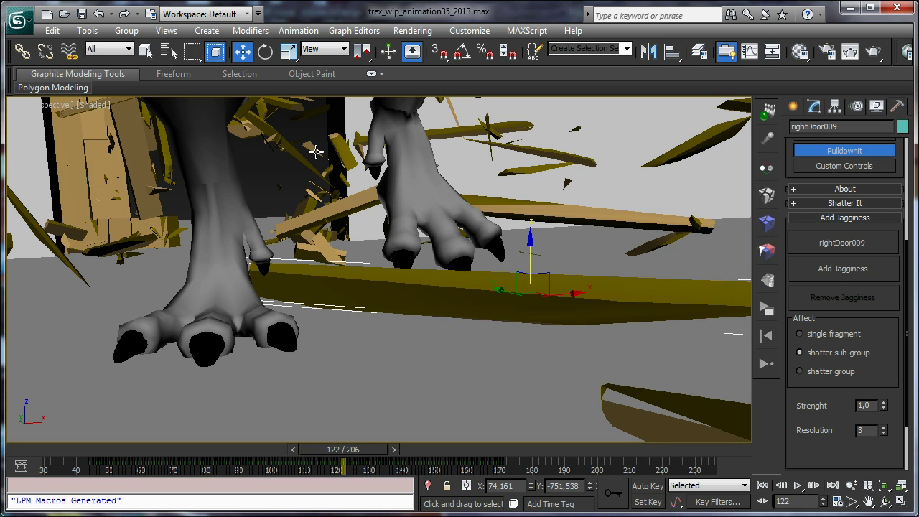
Add jagginess to the plank's shatter sub-group and scrub forward to check the fragments
click(835, 271)
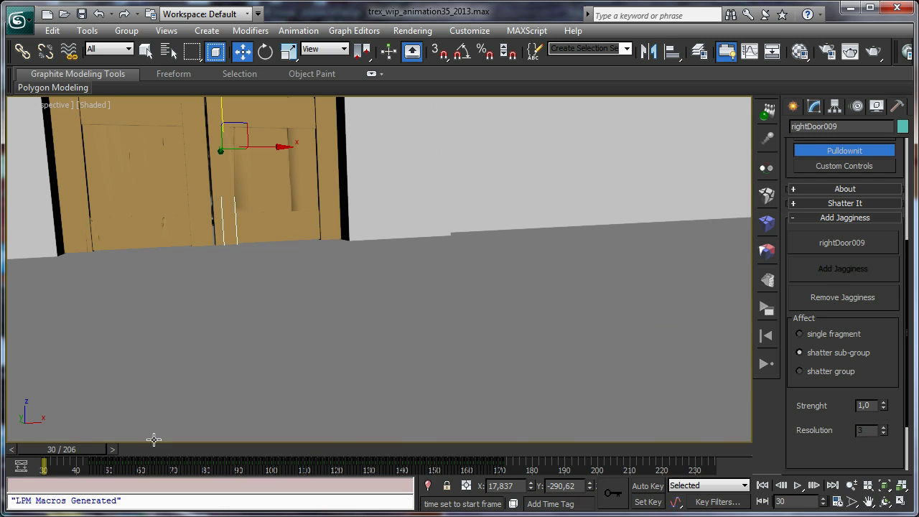
drag(74, 456, 349, 496)
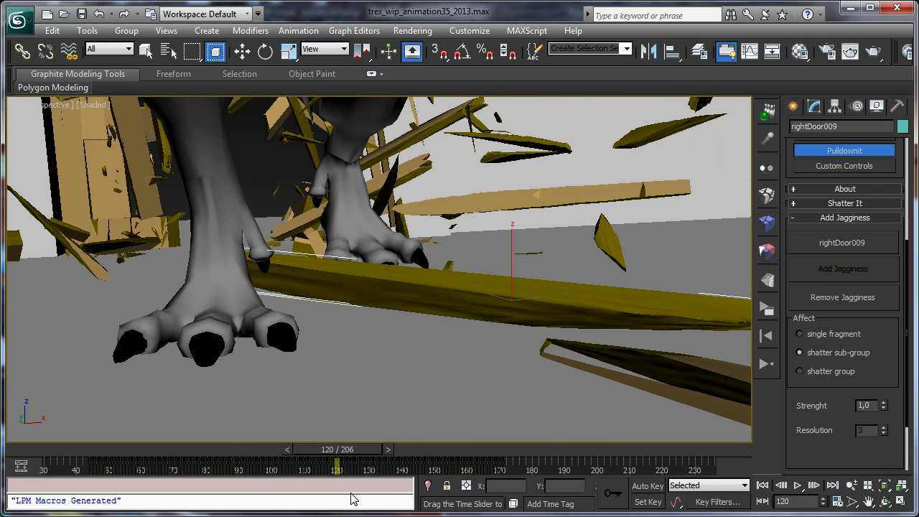
key(w)
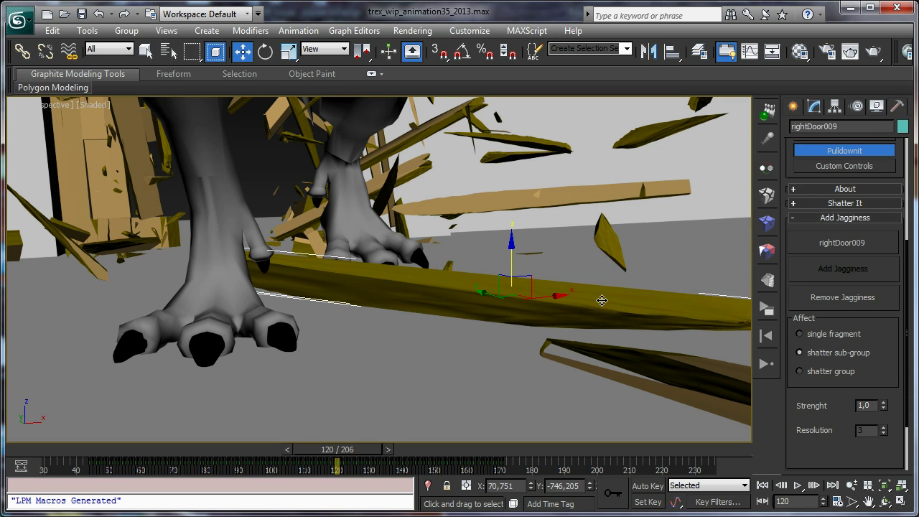
Raise the jagginess strength from 2 to 4 and scrub between frames 50 and 102 to inspect it
click(883, 402)
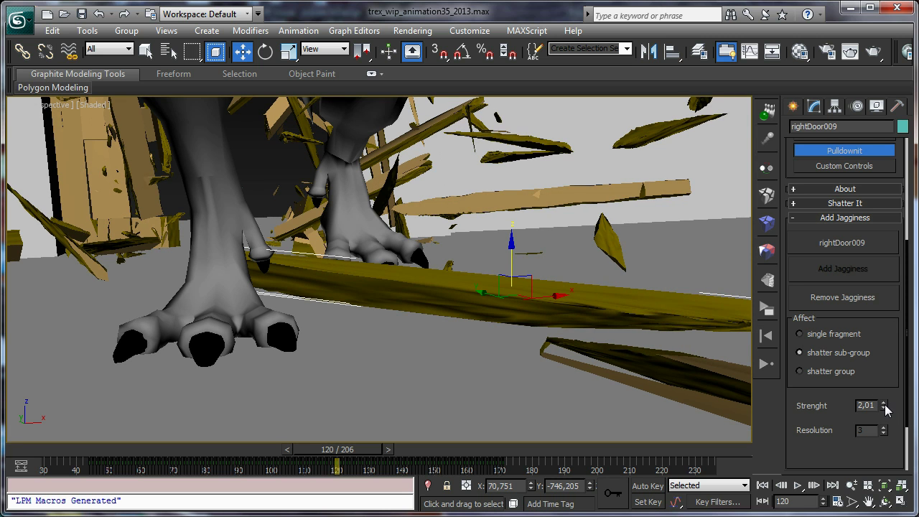
drag(883, 404, 869, 262)
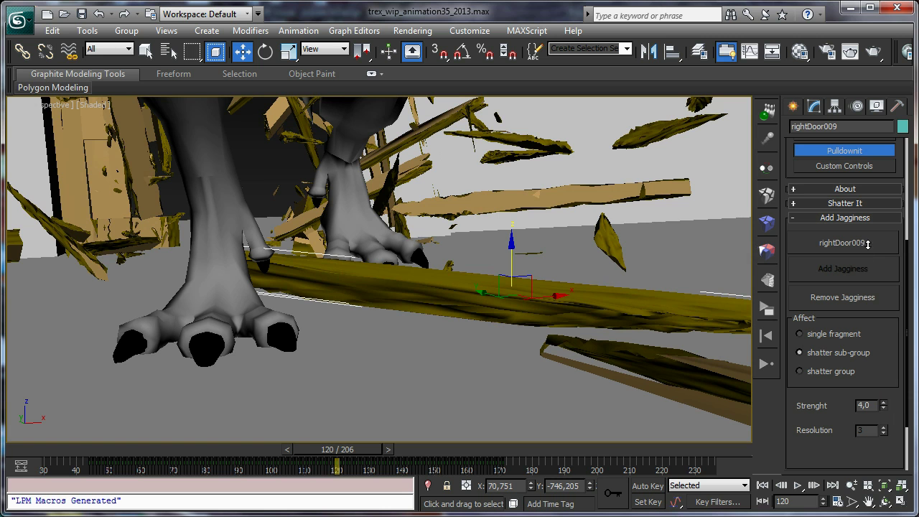
scroll(552, 267, down, 5)
scroll(401, 260, up, 8)
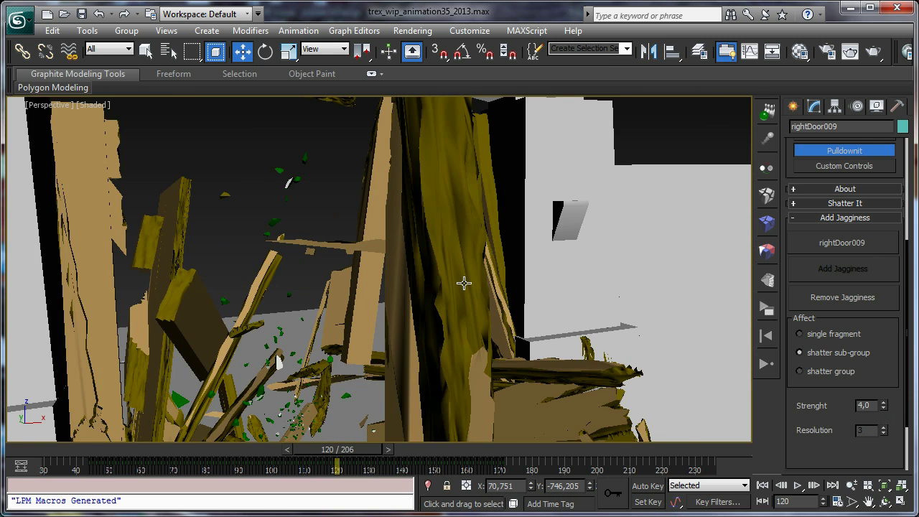
scroll(464, 283, down, 6)
scroll(359, 323, up, 4)
drag(344, 452, 282, 450)
middle_drag(445, 375, 481, 318)
scroll(368, 374, up, 5)
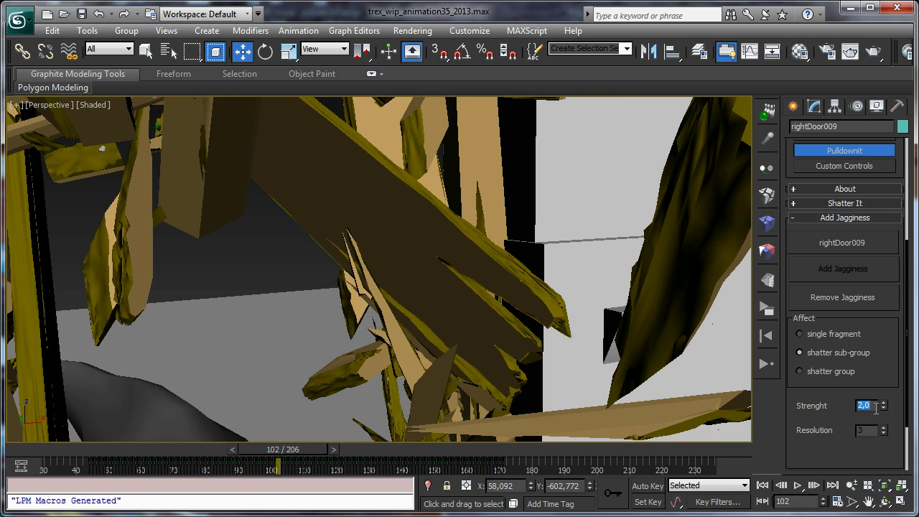
Select Box011 and tilt the view slightly around the T-rex
click(525, 318)
scroll(502, 309, down, 10)
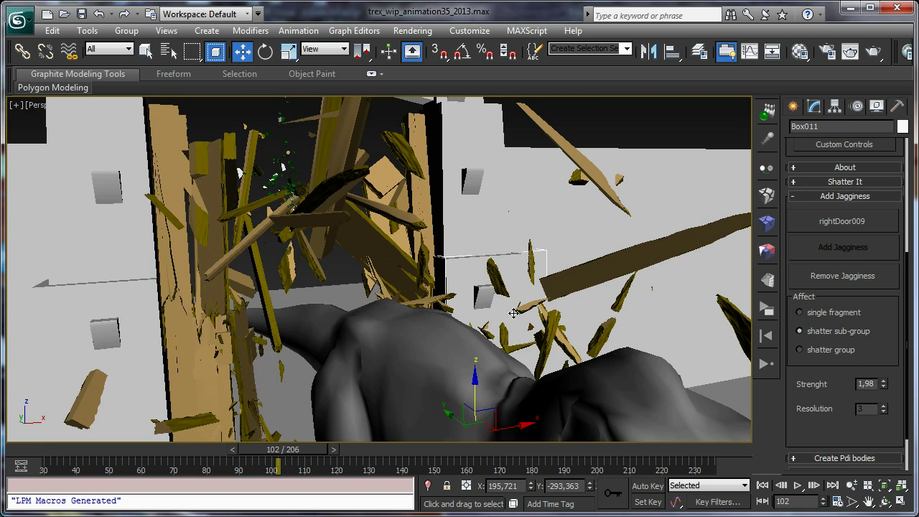
scroll(488, 305, up, 3)
scroll(479, 303, down, 2)
alt+middle_drag(479, 303, 483, 277)
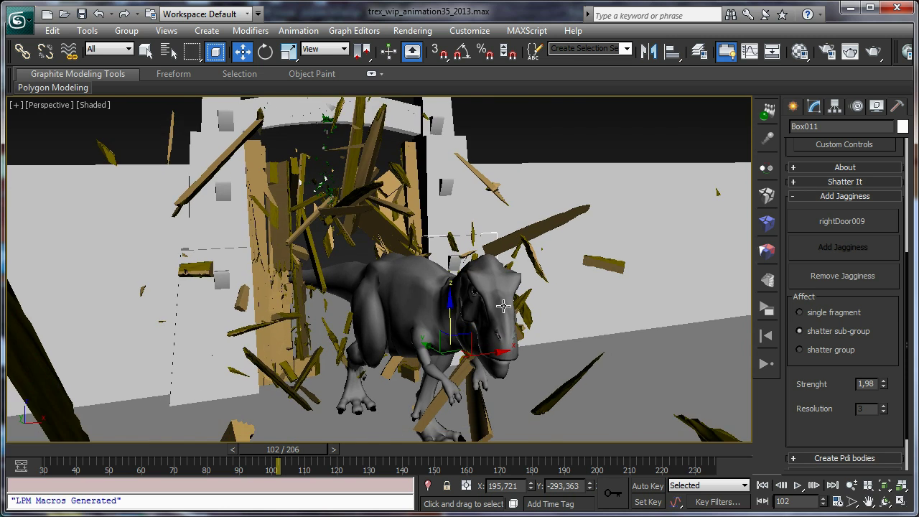
scroll(503, 307, down, 4)
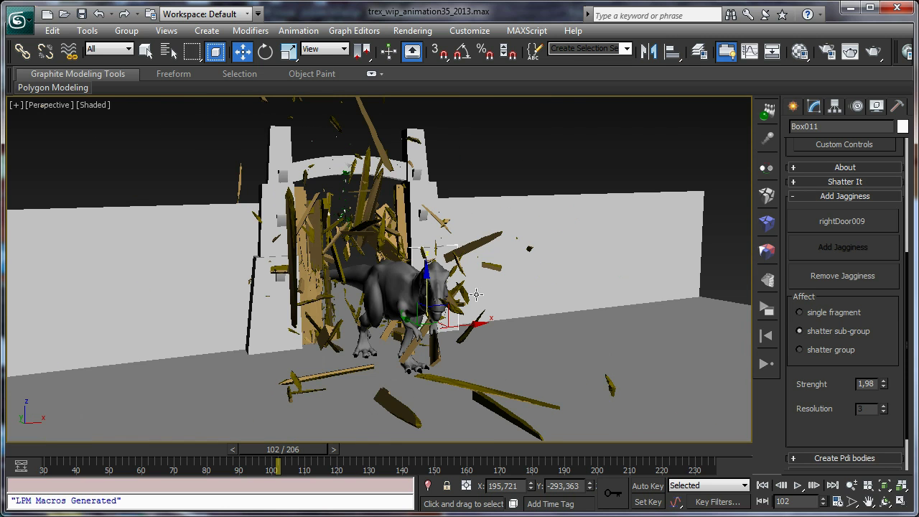
From the first frame, orbit and zoom onto the gate, then play the shattering animation to frame 184
click(762, 485)
click(884, 501)
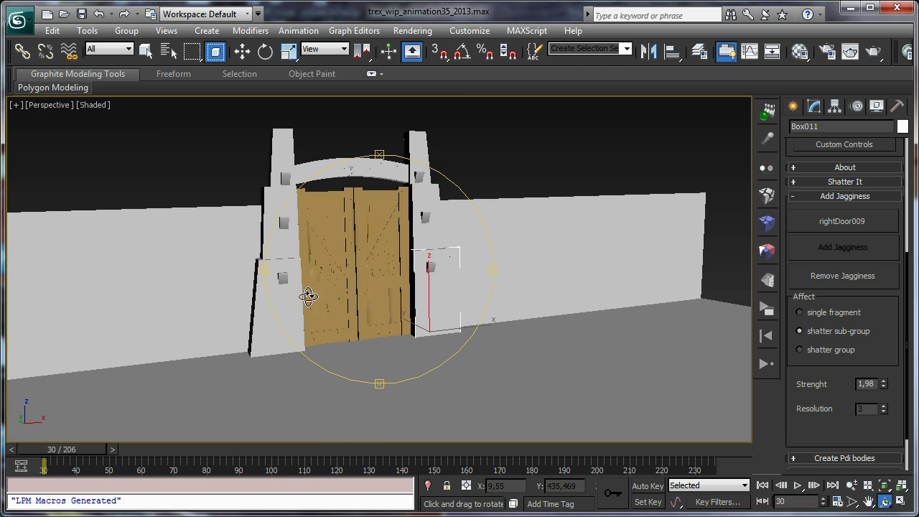
drag(311, 296, 345, 276)
scroll(354, 266, up, 3)
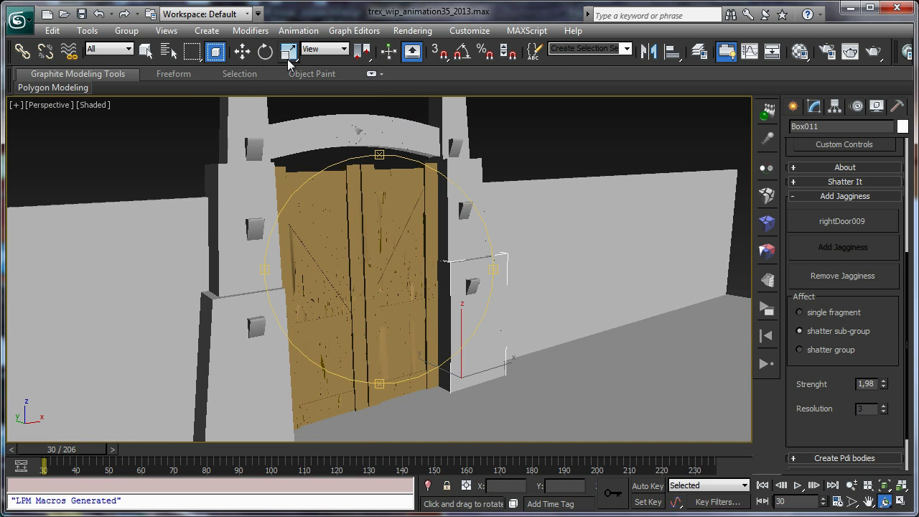
click(146, 51)
scroll(369, 193, down, 3)
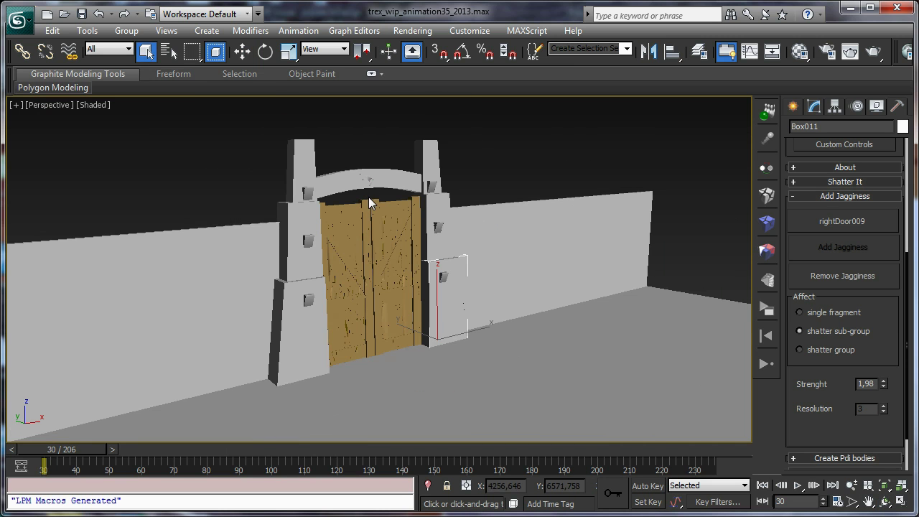
click(851, 485)
drag(621, 356, 621, 337)
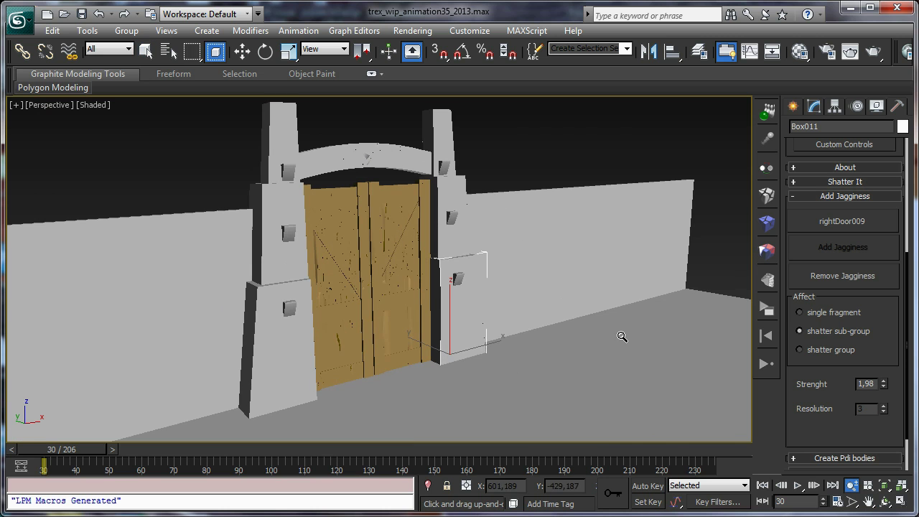
click(146, 51)
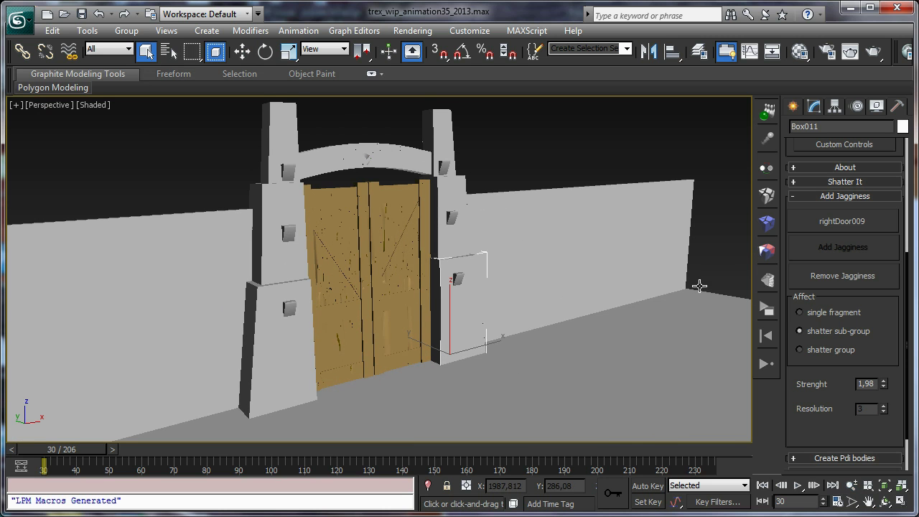
click(796, 486)
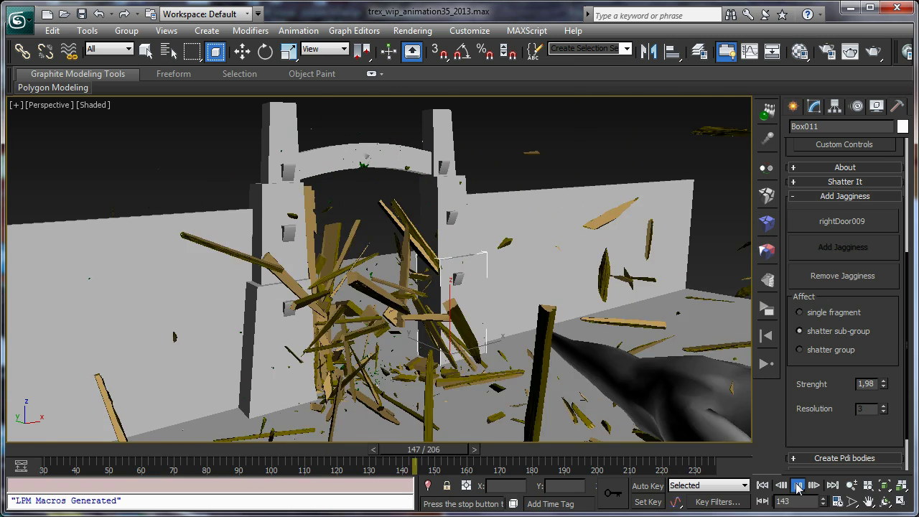
click(797, 486)
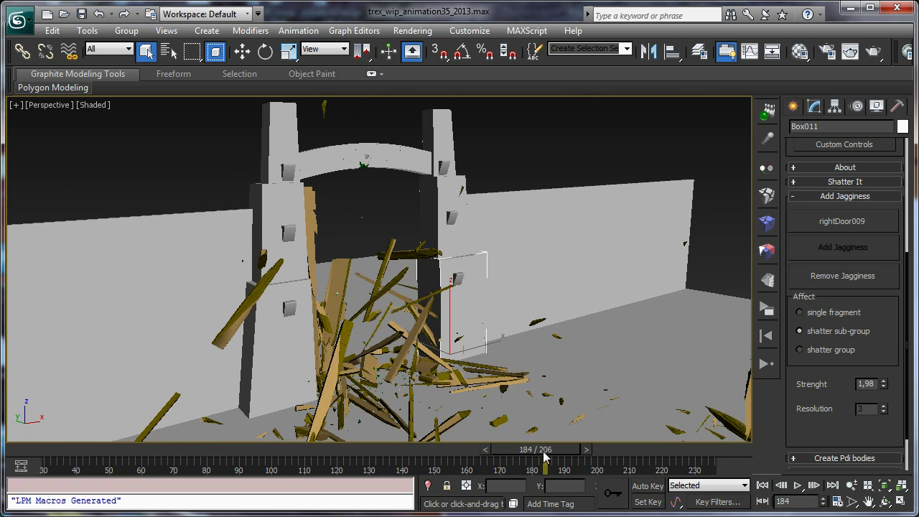